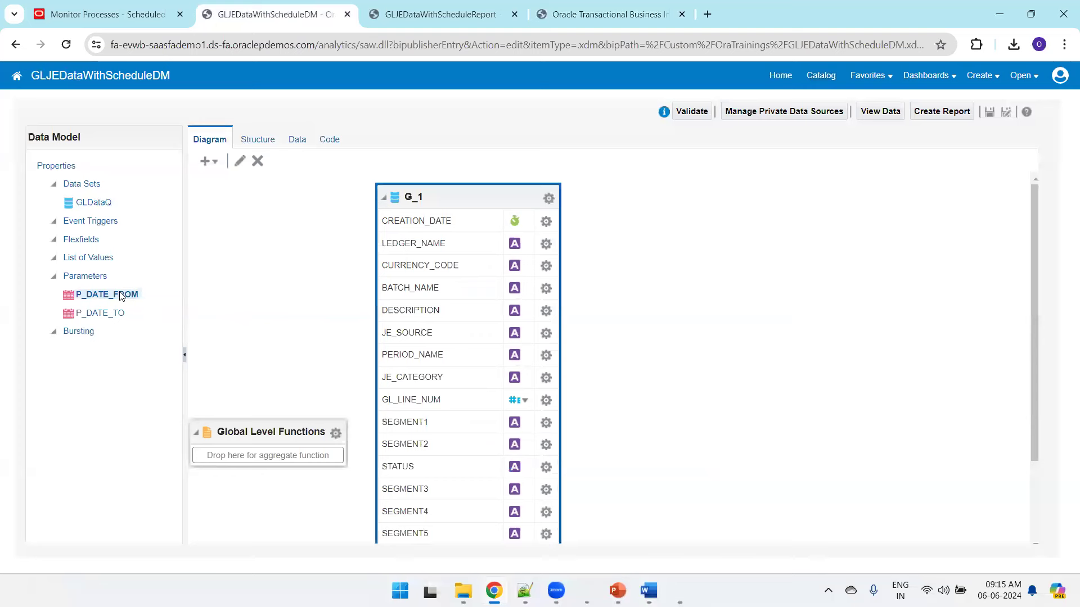
Step: Review the P_DATE_FROM parameter's settings and open the data preview of the GLDataQ data set
left_click_drag(336, 415, 375, 300)
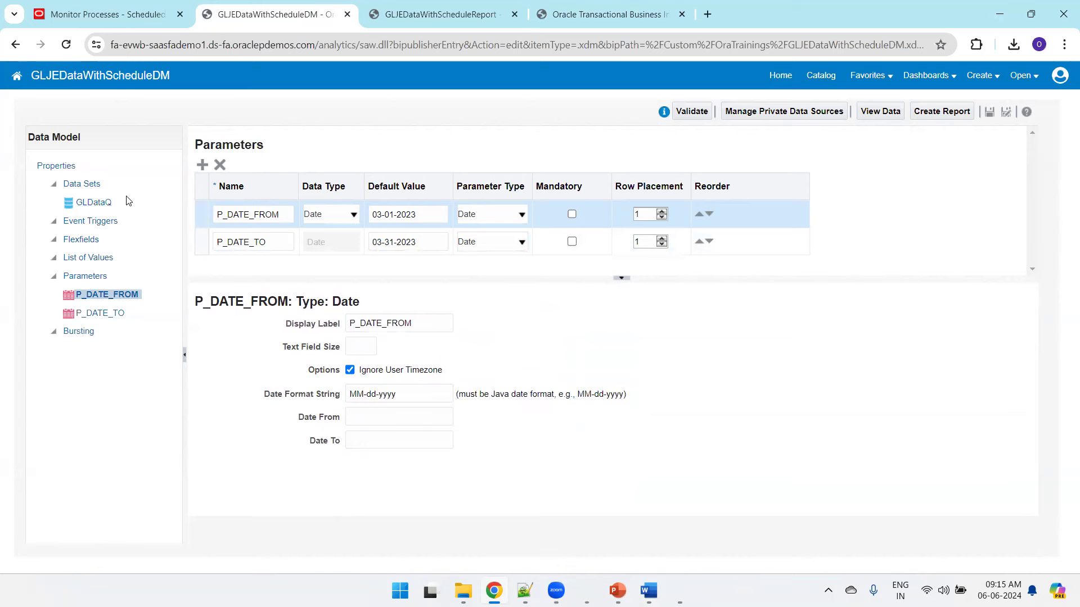
left_click(105, 203)
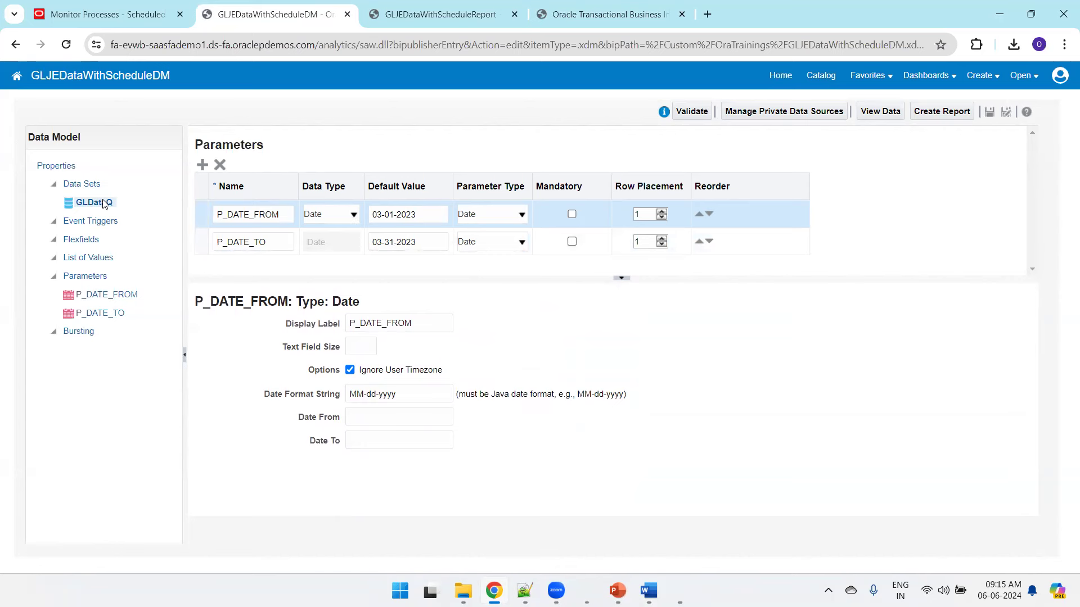
left_click(293, 140)
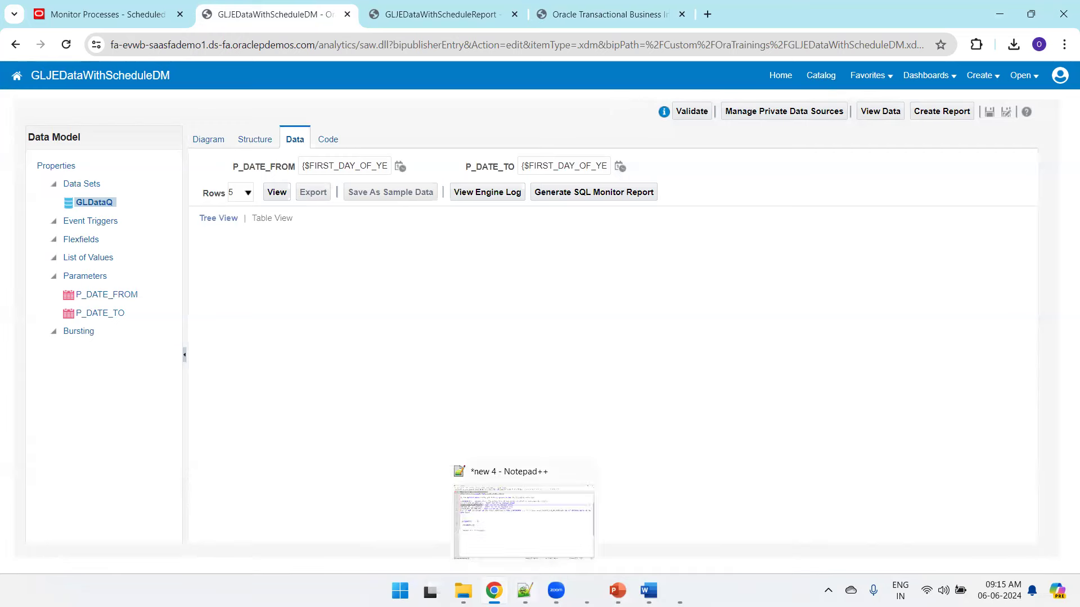
Step: In Notepad++, change the SYSDATE offset expression to {$SYSDATE() -30 $} and copy it
left_click(524, 590)
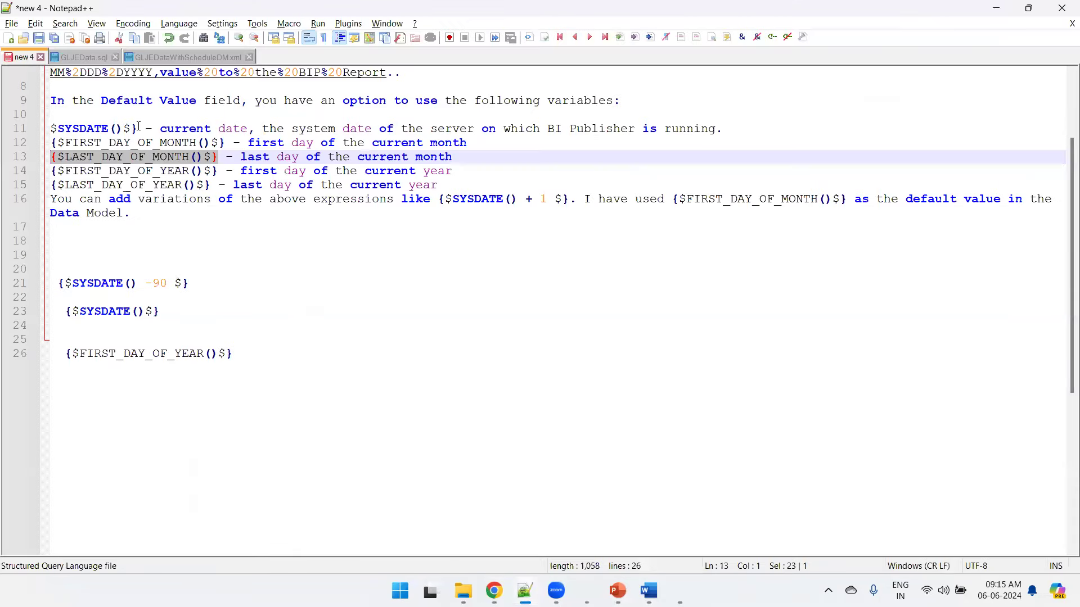
left_click_drag(189, 284, 65, 284)
double_click(167, 284)
type("30")
left_click_drag(195, 288, 58, 285)
key("ctrl+c")
Step: Back in the browser's data preview, set P_DATE_FROM to {$SYSDATE() -30 $} and P_DATE_TO to {$SYSDATE()$}, using the Notepad++ expressions
key("alt+Tab")
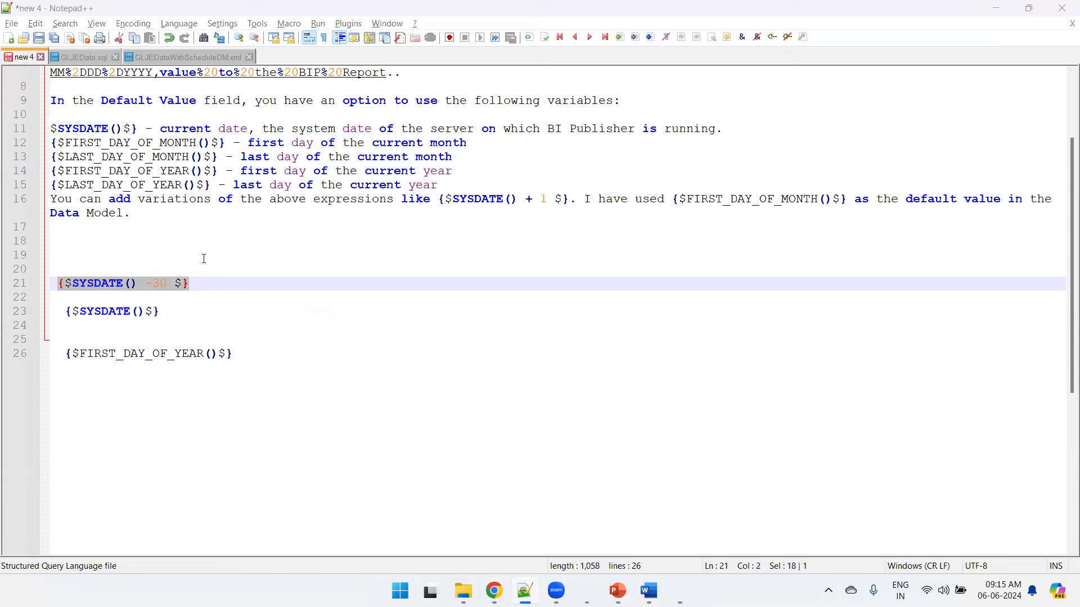
double_click(334, 167)
key("ctrl+v")
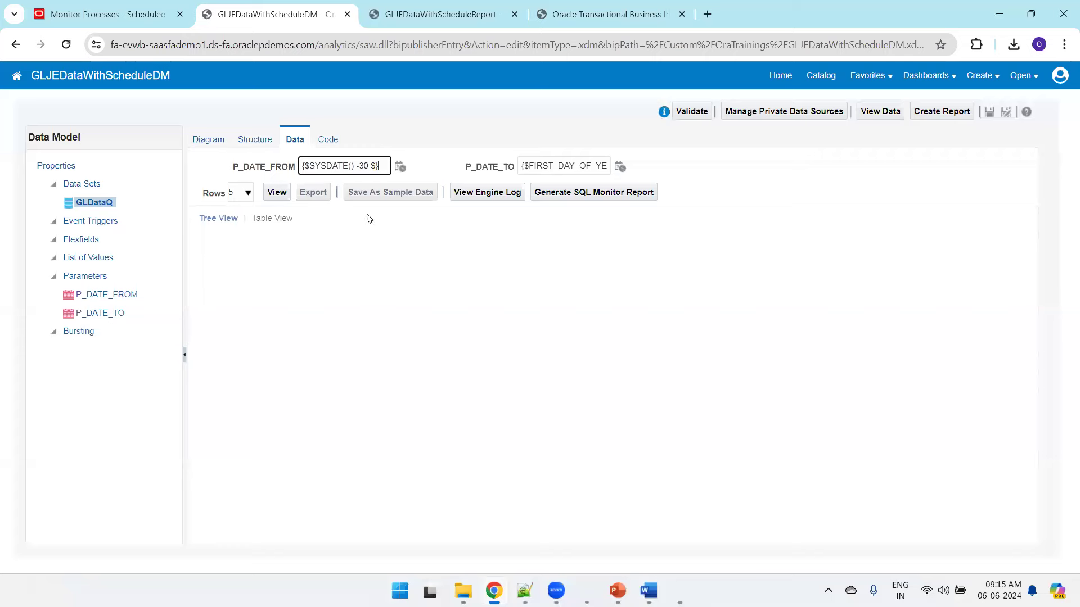
key("alt+Tab")
left_click_drag(167, 312, 62, 310)
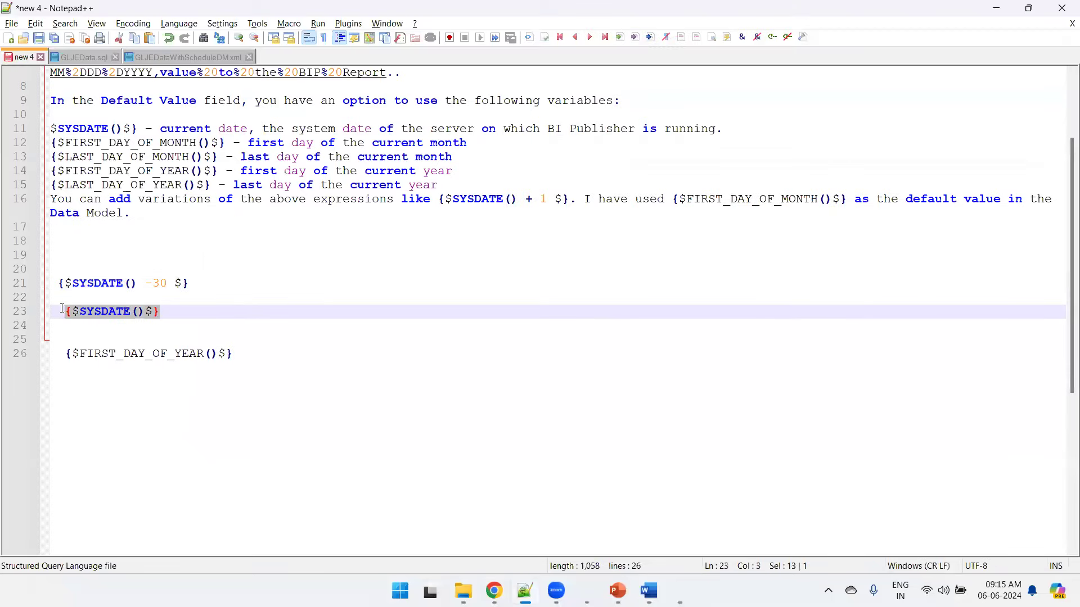
key("alt+Tab")
left_click(539, 170)
key("ctrl+a")
type("{$SYSDATE()$}")
Step: Run the data preview with the dynamic dates and check the rows in table view and tree view
left_click(277, 193)
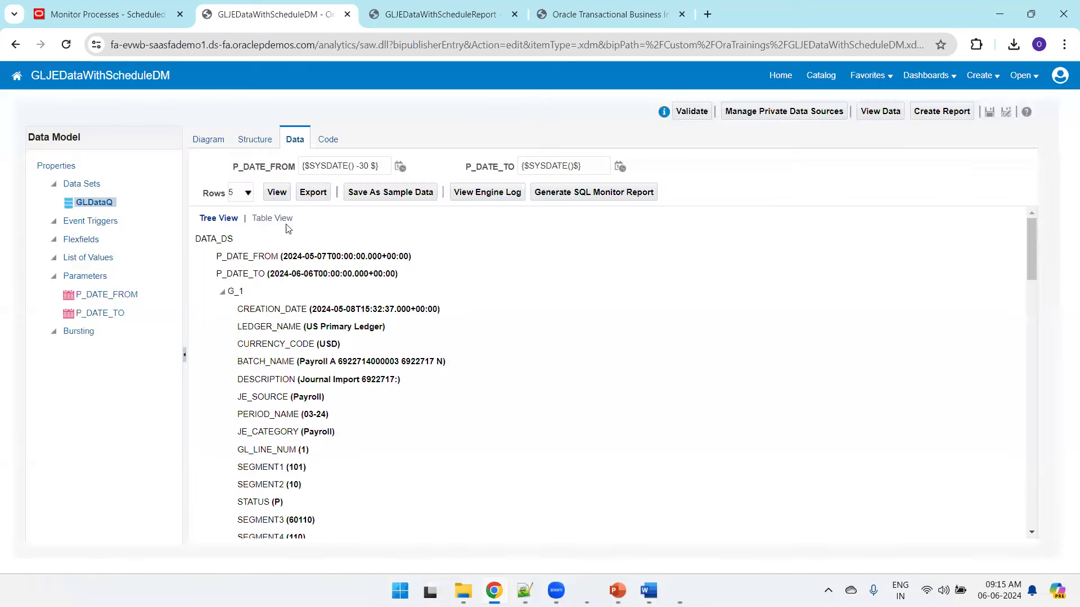
left_click(274, 219)
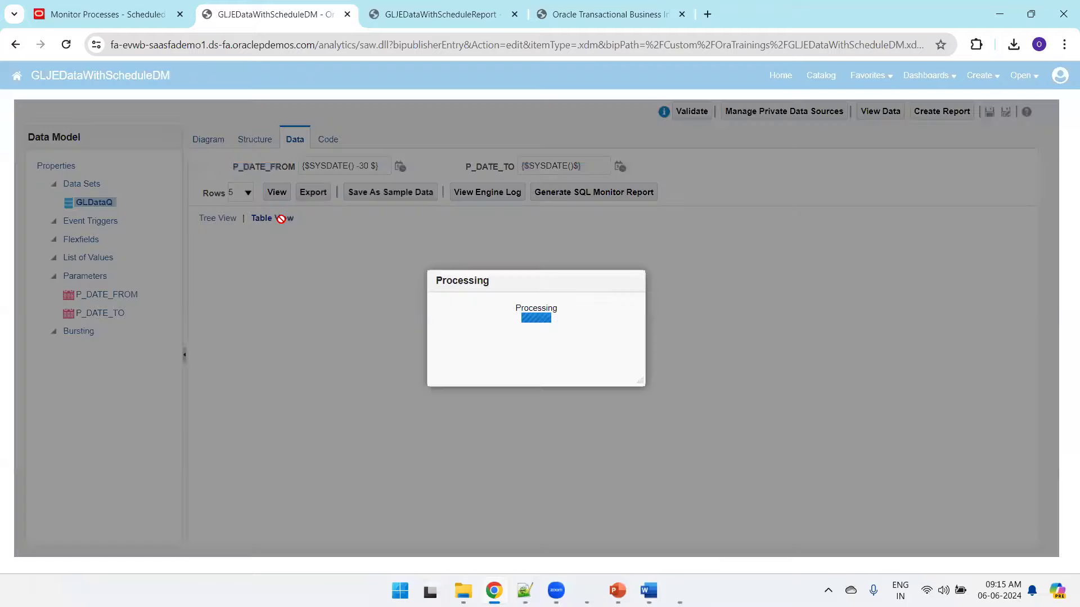
left_click(219, 219)
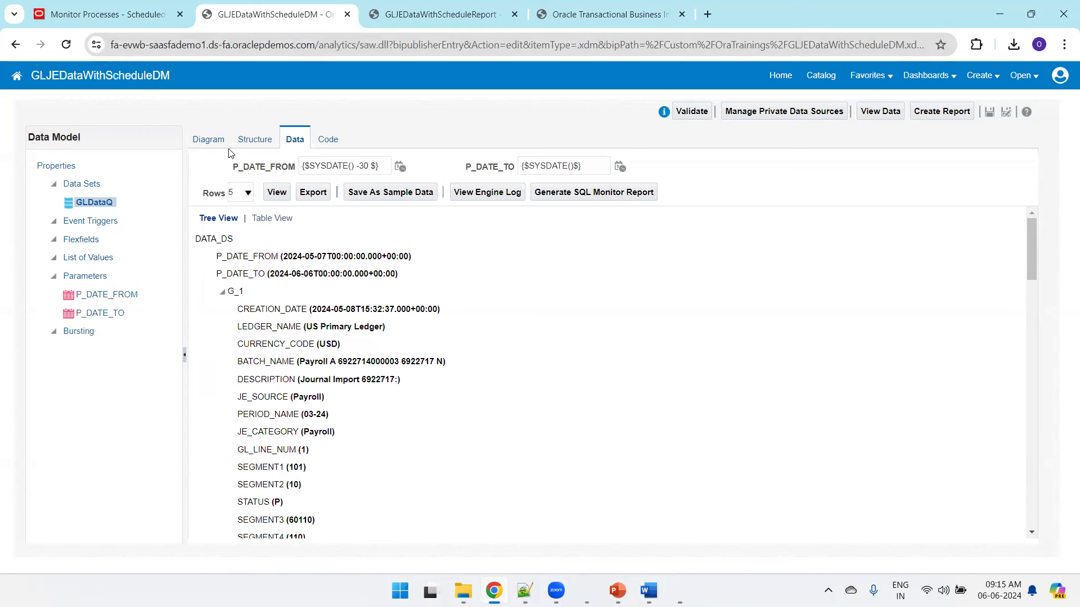
Step: View GLJEDataWithScheduleReport and set its P_DATE_TO to the {$SYSDATE()$} expression copied from Notepad++
left_click(405, 19)
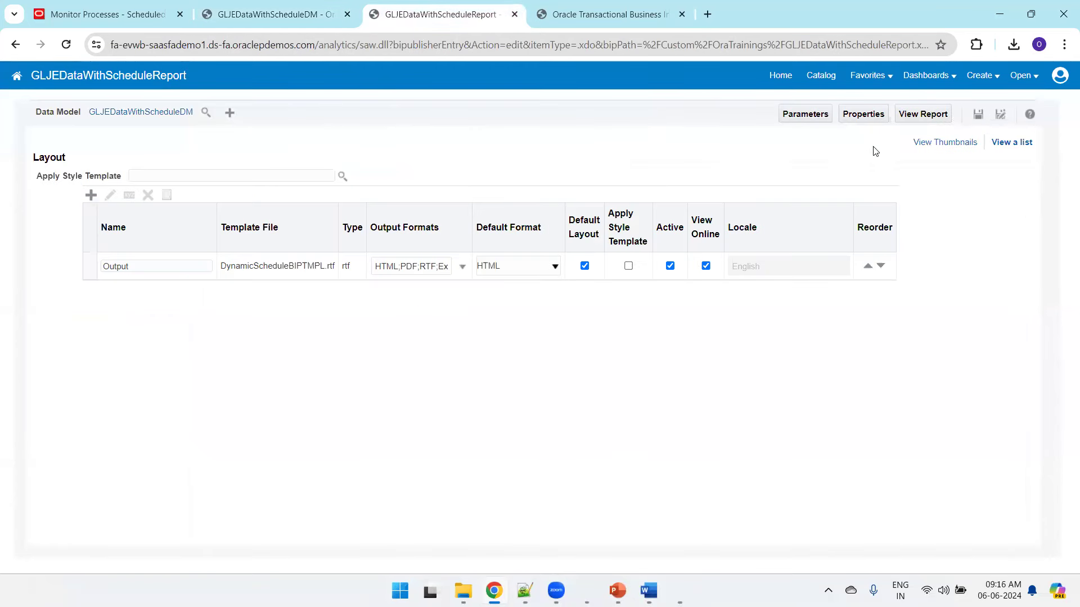
left_click(923, 114)
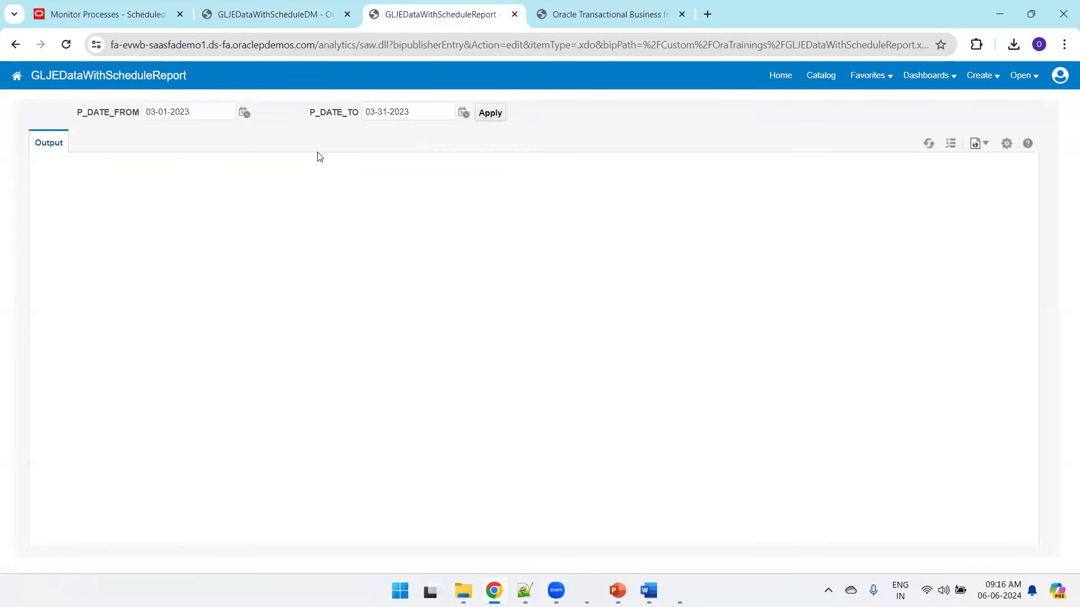
key("alt+Tab")
key("ctrl+c")
key("alt+Tab")
triple_click(414, 112)
key("ctrl+v")
Step: Set the report's P_DATE_FROM to {$SYSDATE() -30 $} from Notepad++ and apply the parameters
key("alt+Tab")
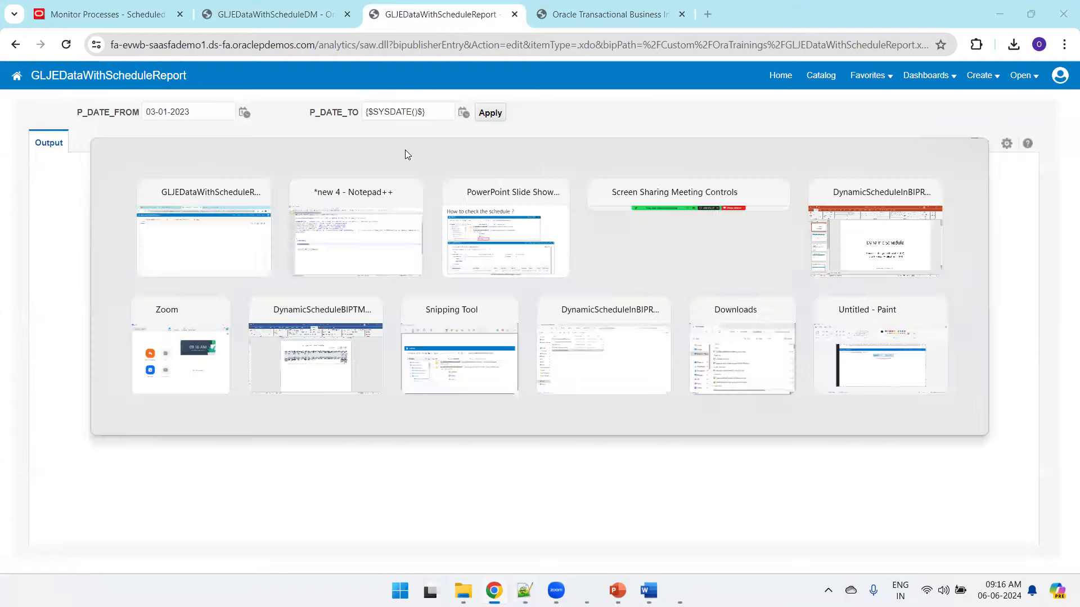
left_click_drag(188, 283, 54, 285)
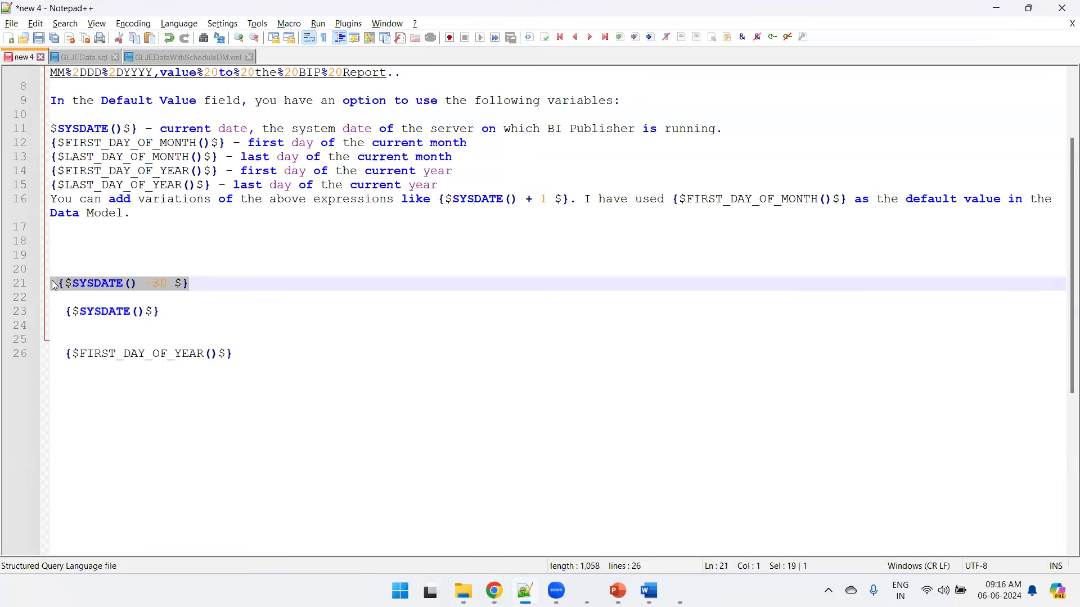
key("alt+Tab")
triple_click(173, 111)
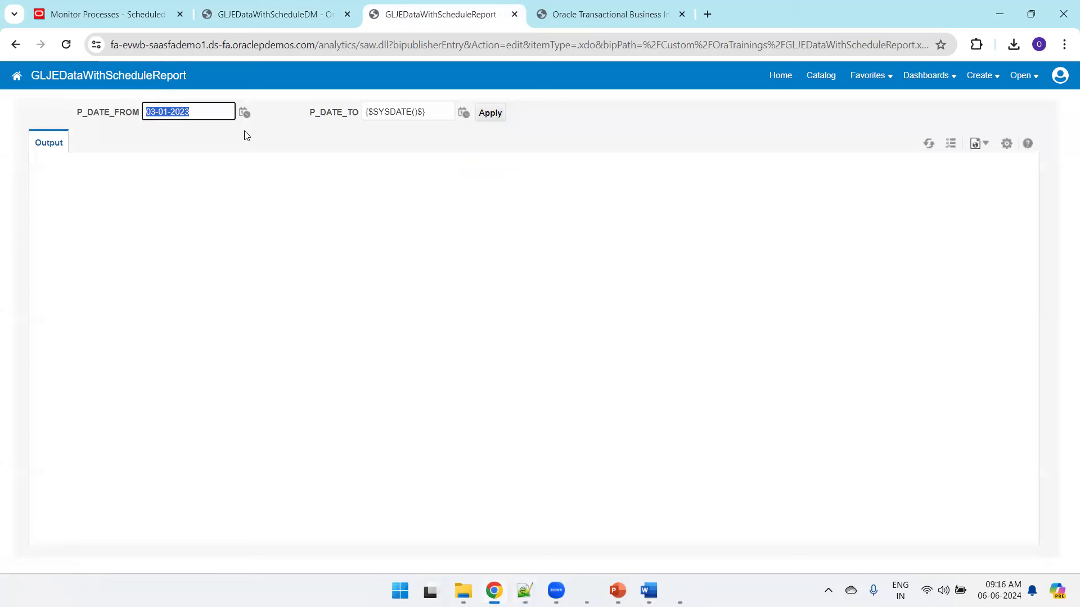
key("ctrl+v")
left_click(487, 114)
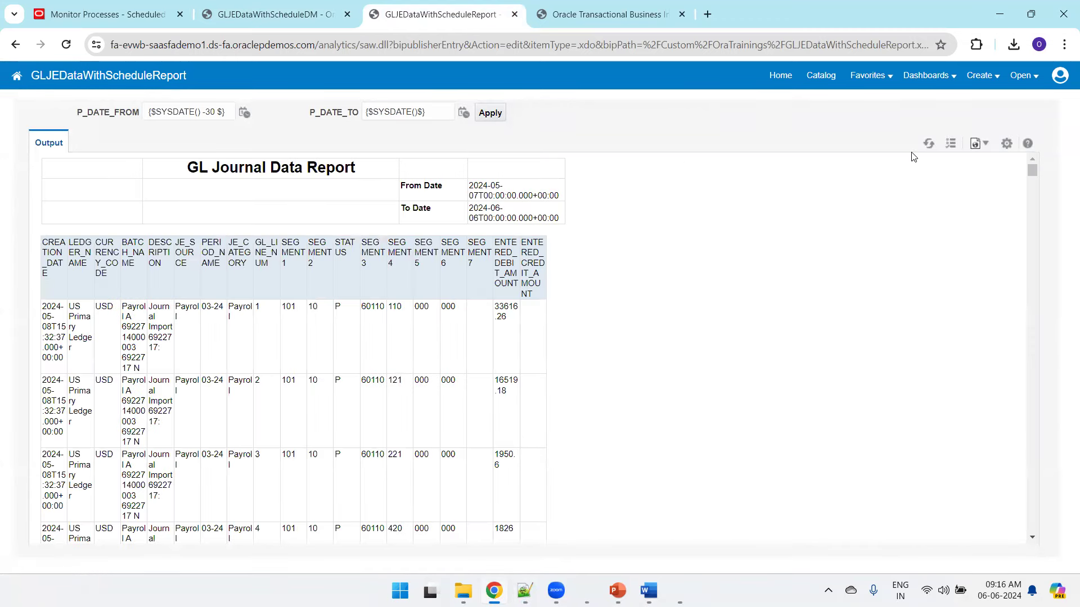
Step: Return to the catalog and start a new schedule job for GLJEDataWithScheduleReport
left_click(840, 80)
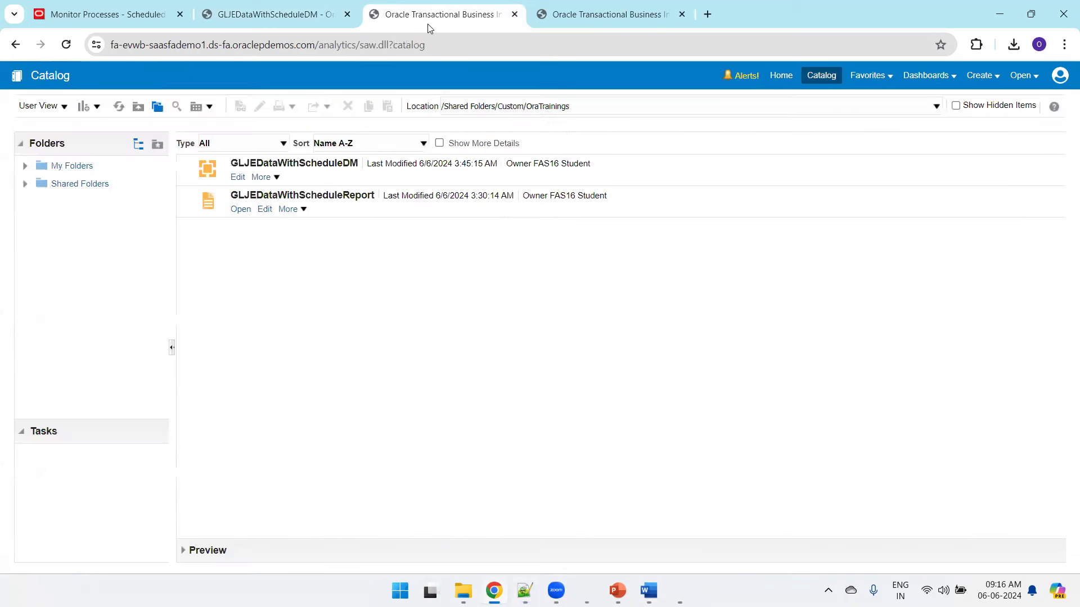
left_click(304, 210)
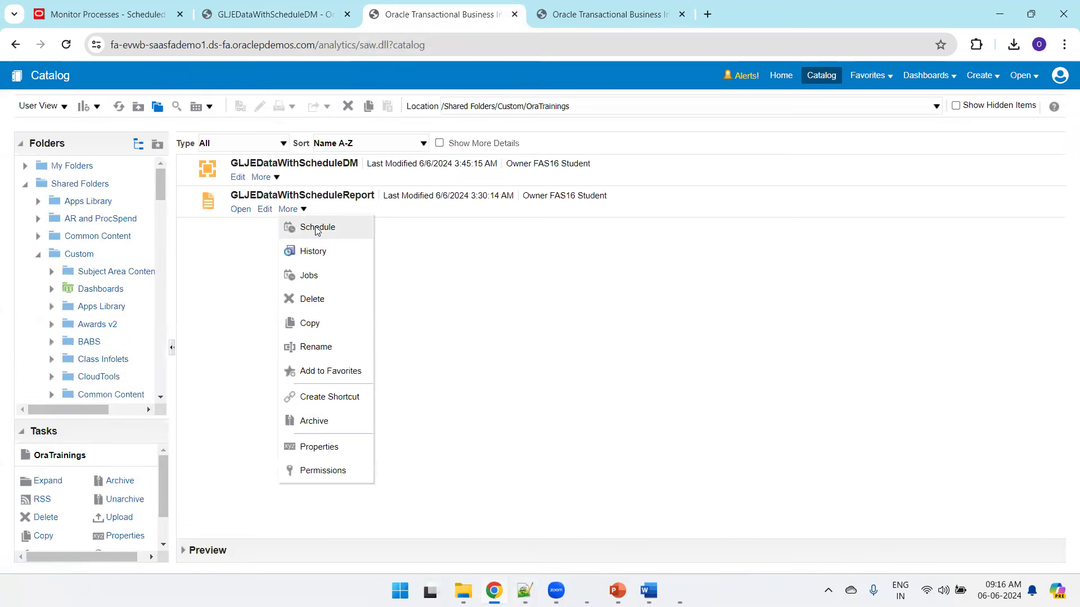
left_click(318, 227)
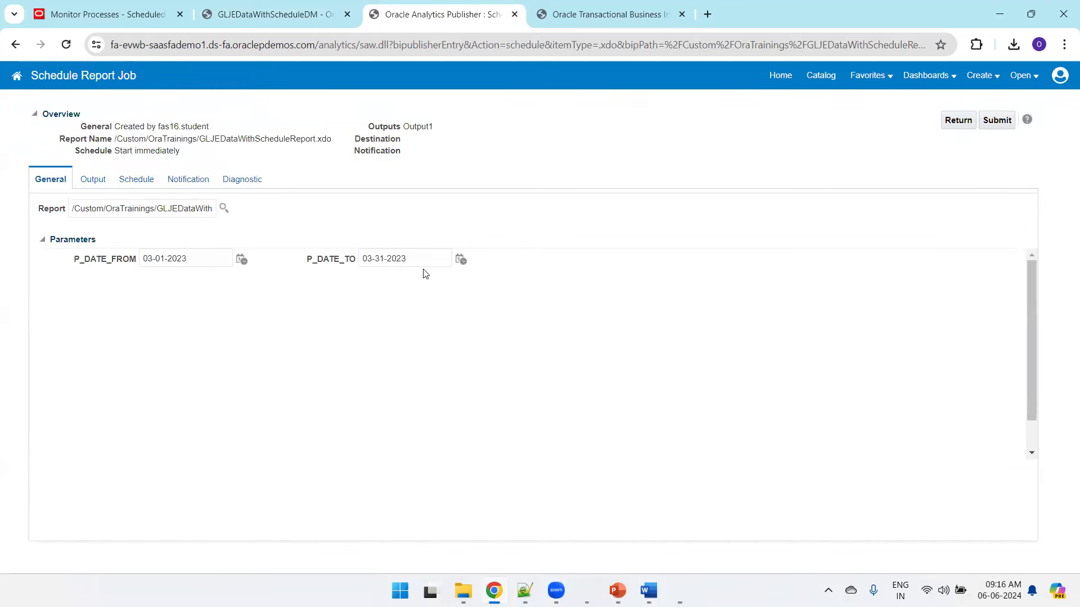
Step: Copy {$SYSDATE()$} from Notepad++ and enter it as the schedule job's P_DATE_FROM value
key("alt+Tab")
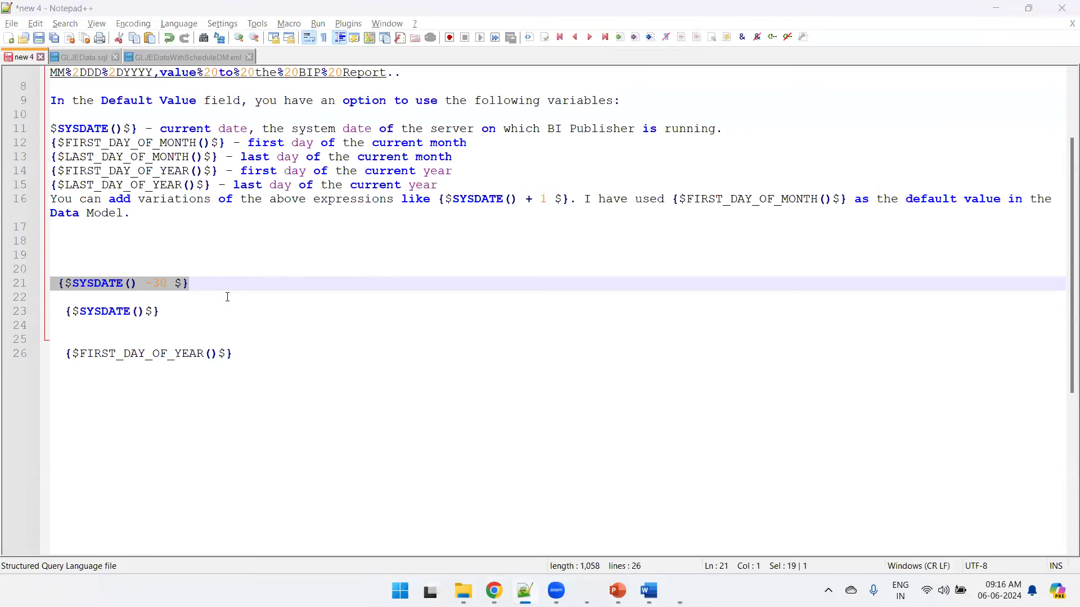
key("alt+Tab")
left_click_drag(193, 259, 130, 262)
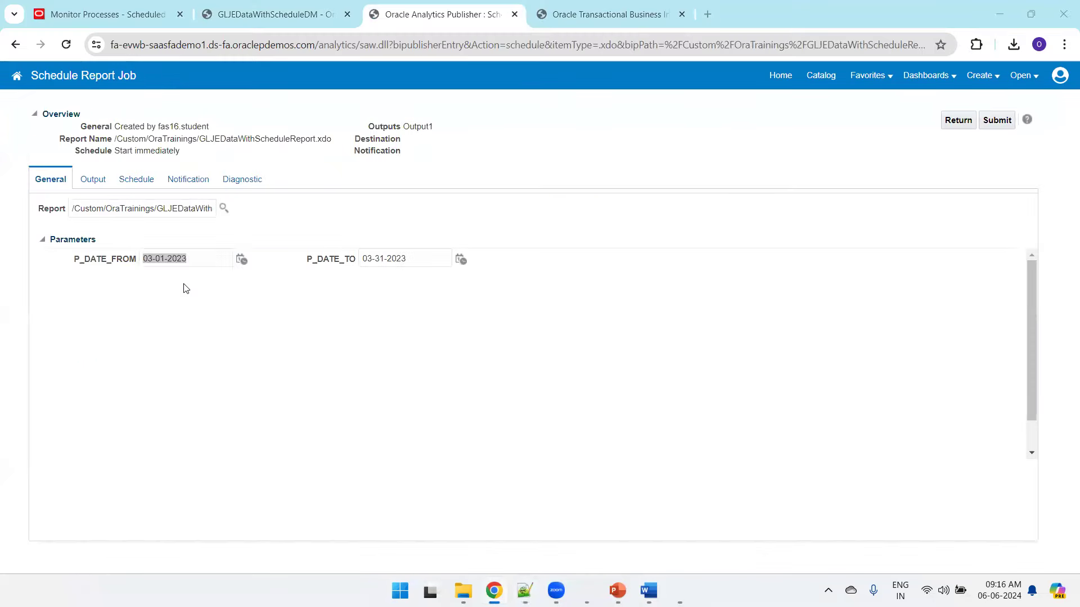
key("alt+Tab")
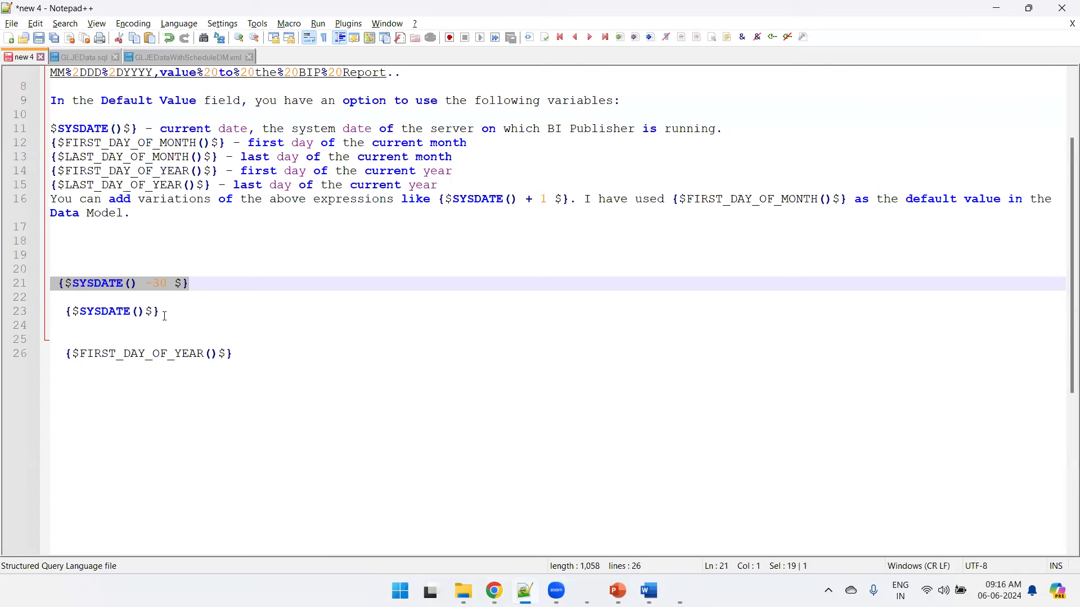
left_click_drag(174, 305, 69, 318)
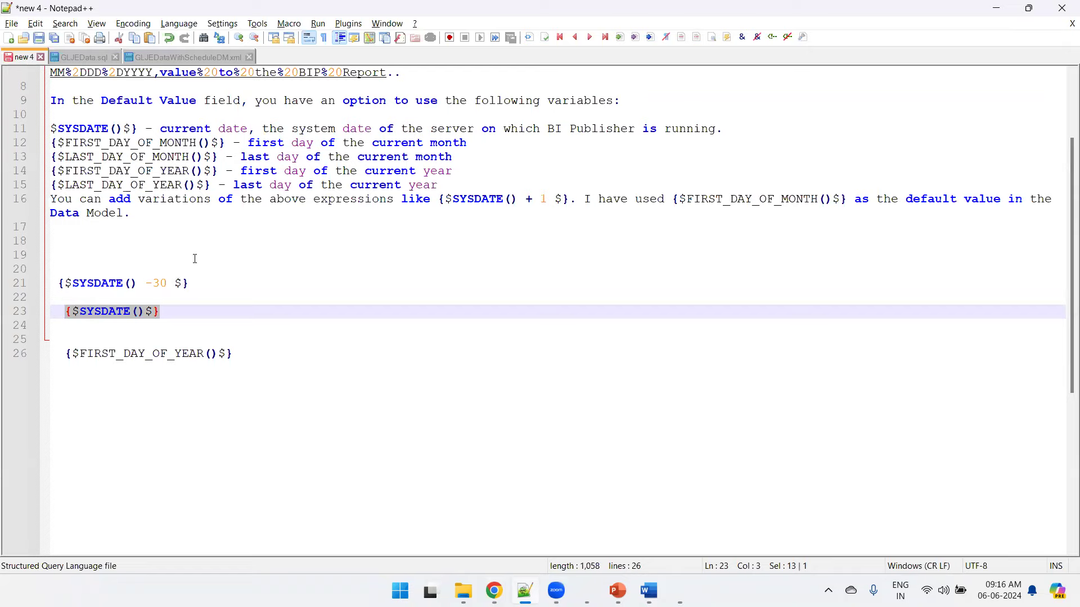
key("alt+Tab")
left_click_drag(195, 265, 130, 262)
key("ctrl+v")
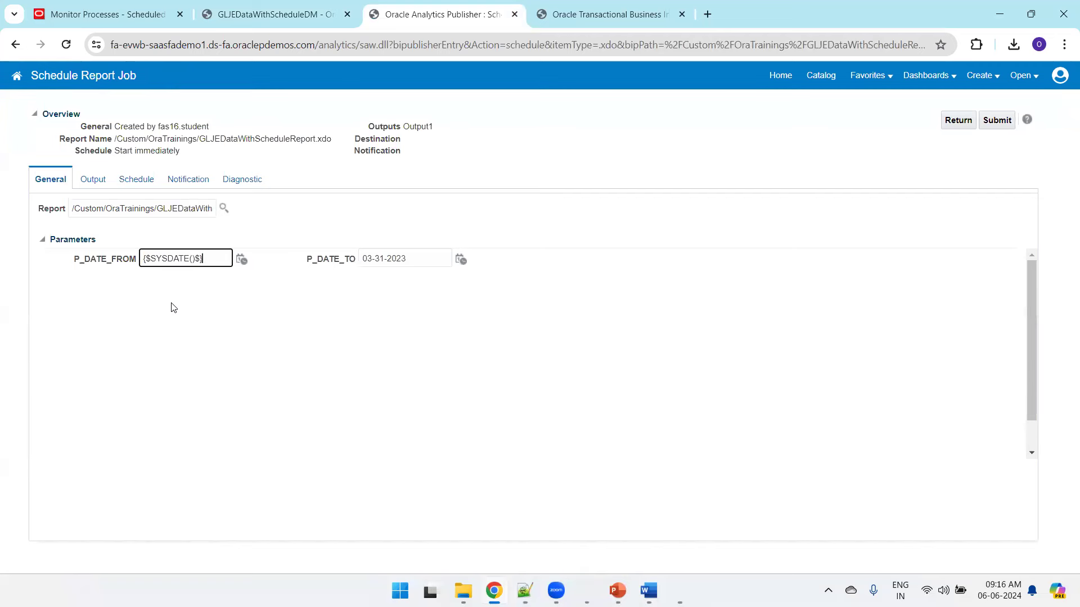
Step: In Notepad++, change the offset expression to {$SYSDATE() +30 $} and copy it
key("alt+Tab")
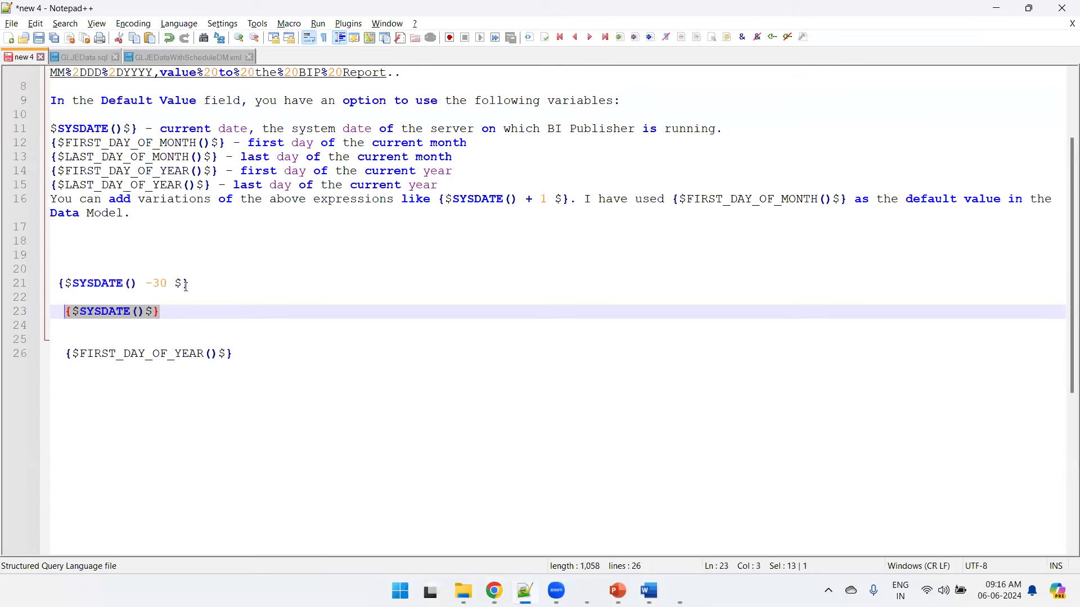
left_click(146, 282)
key("shift+Right")
type("+")
left_click_drag(194, 282, 57, 282)
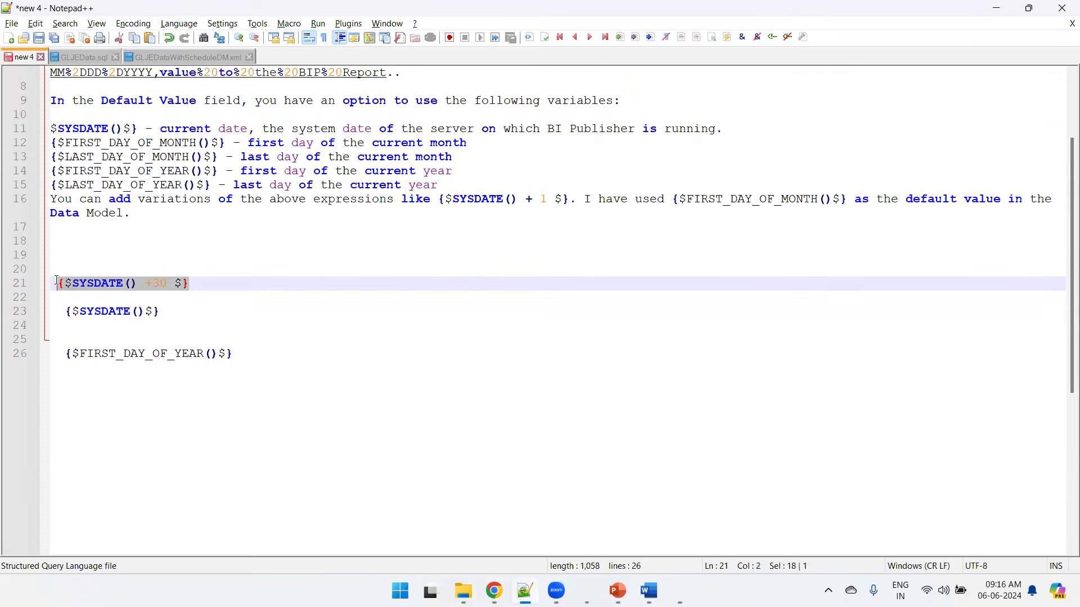
key("ctrl+c")
Step: Back in the browser, set the schedule job's P_DATE_TO parameter to {$SYSDATE() +30 $}
key("alt+Tab")
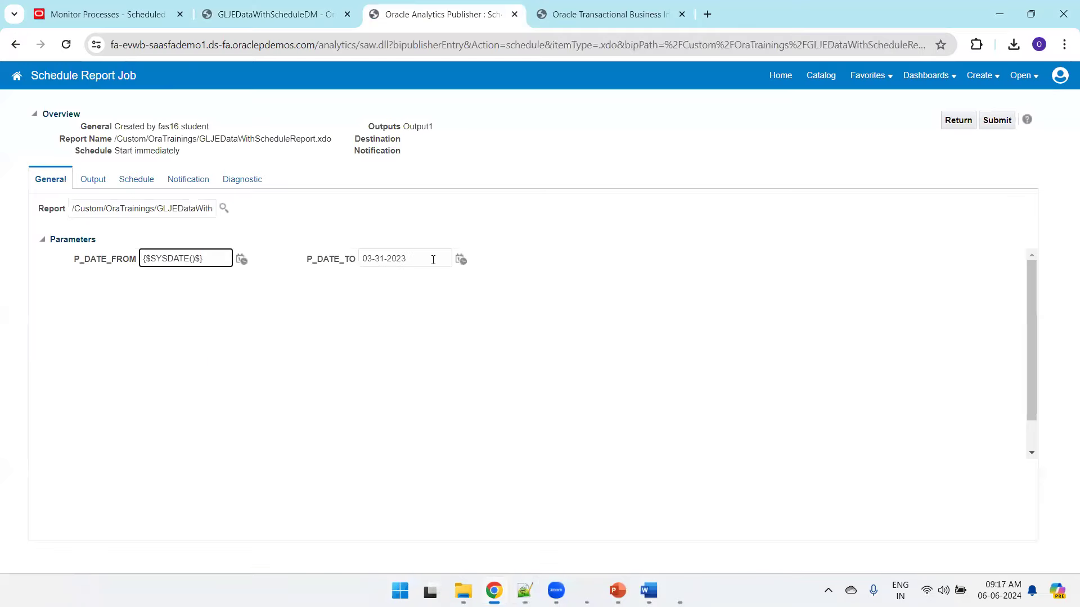
left_click(434, 259)
key("ctrl+v")
left_click(337, 323)
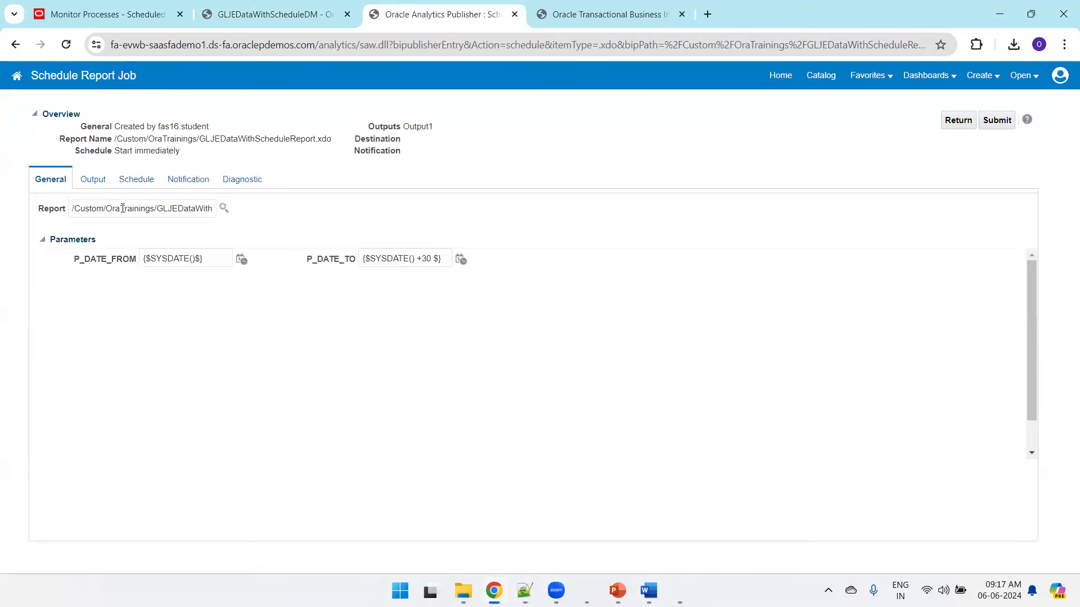
Step: Review the job's output settings and set the schedule frequency to Daily
left_click(92, 180)
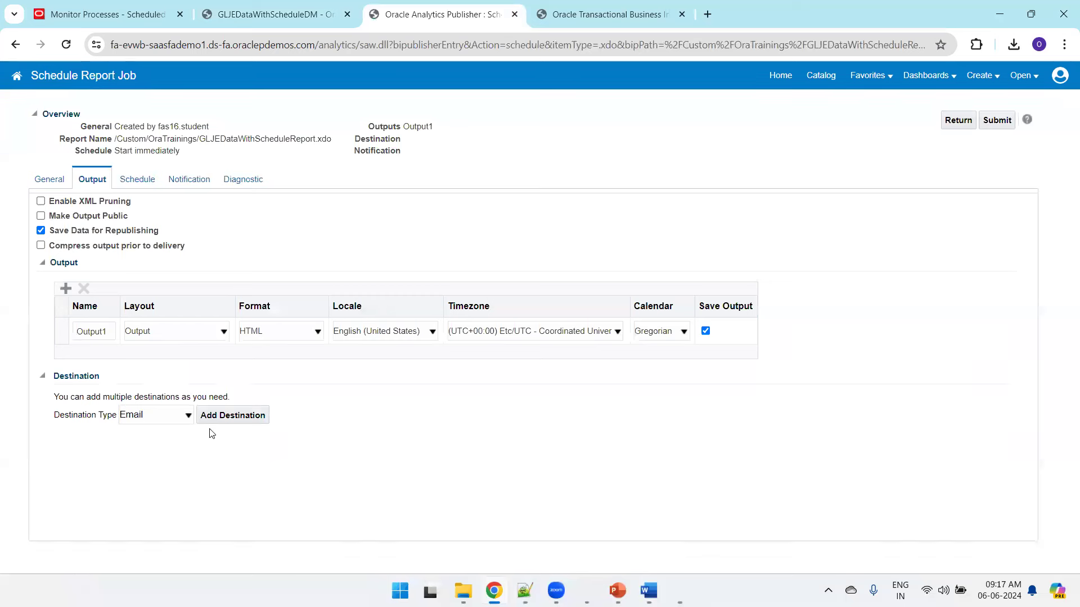
left_click(137, 180)
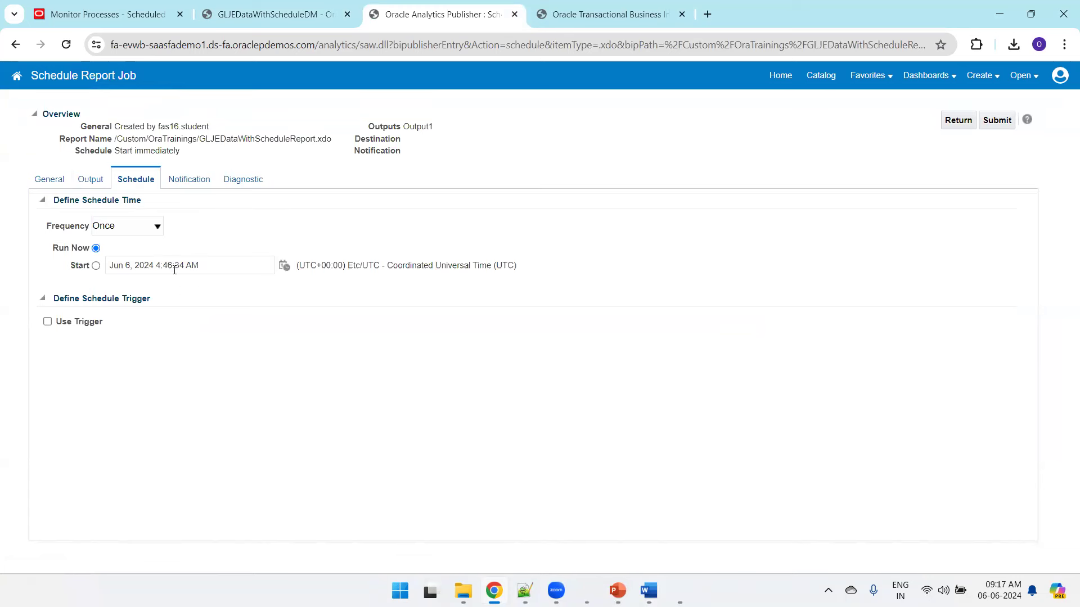
left_click(153, 227)
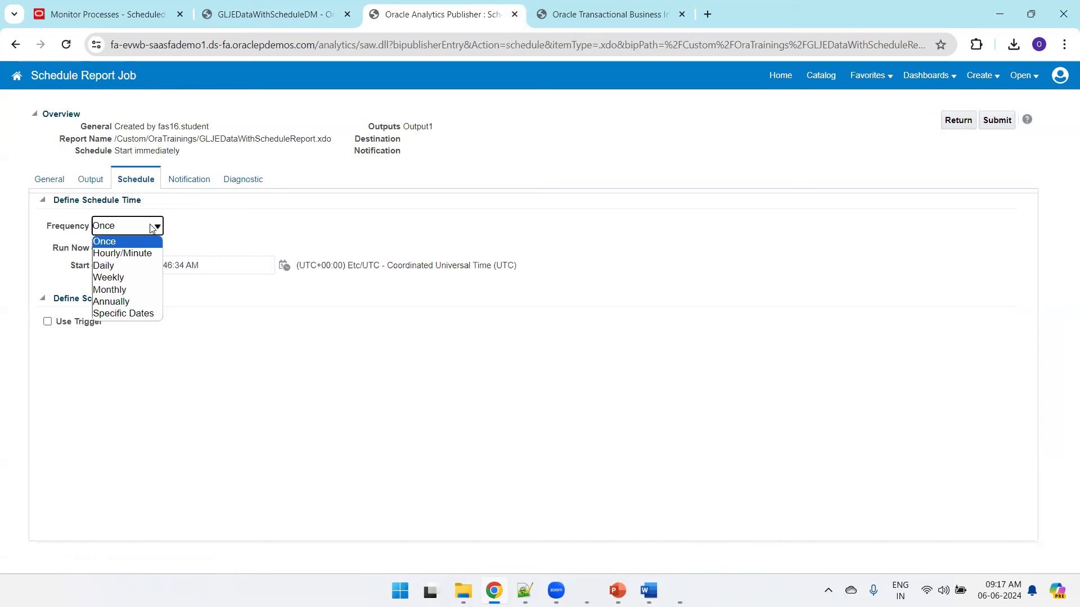
left_click(132, 267)
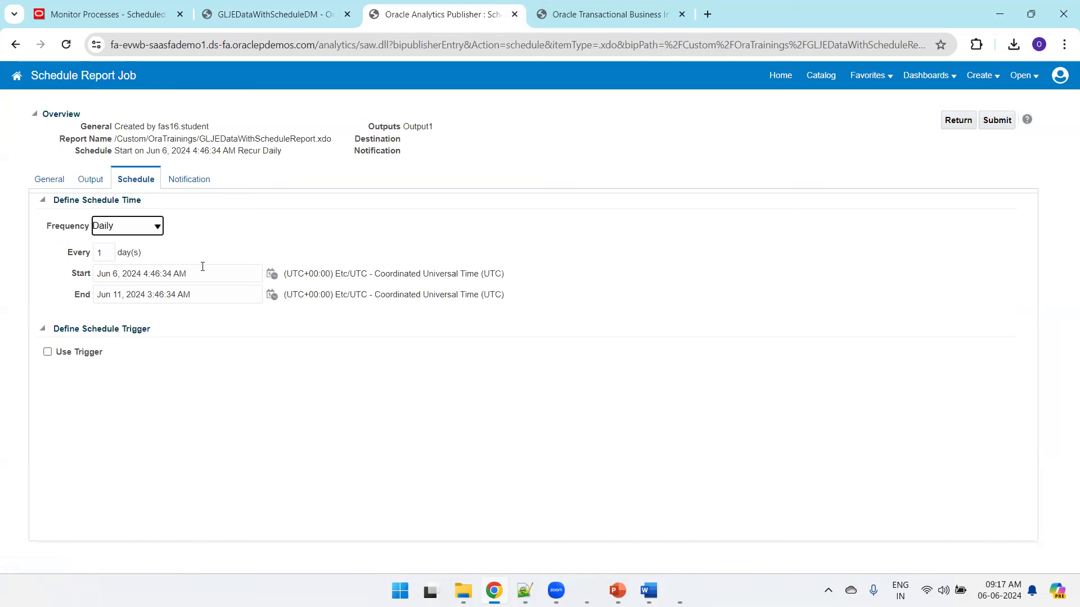
Step: Set the schedule job's P_DATE_FROM parameter to {$SYSDATE()-1$} and its P_DATE_TO parameter to {$SYSDATE() $}
left_click(45, 180)
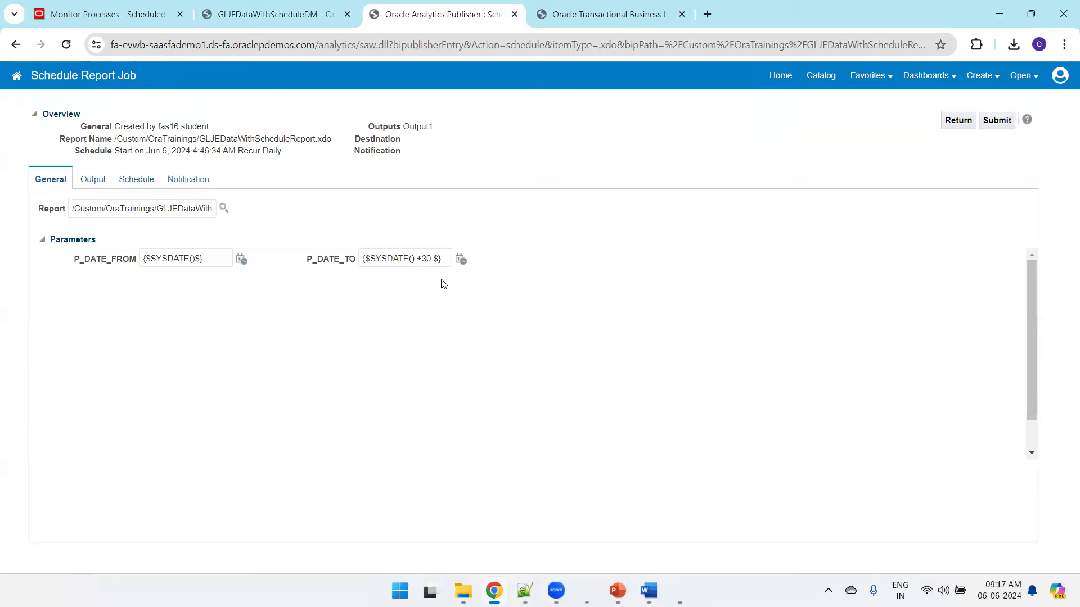
left_click(193, 260)
type("1")
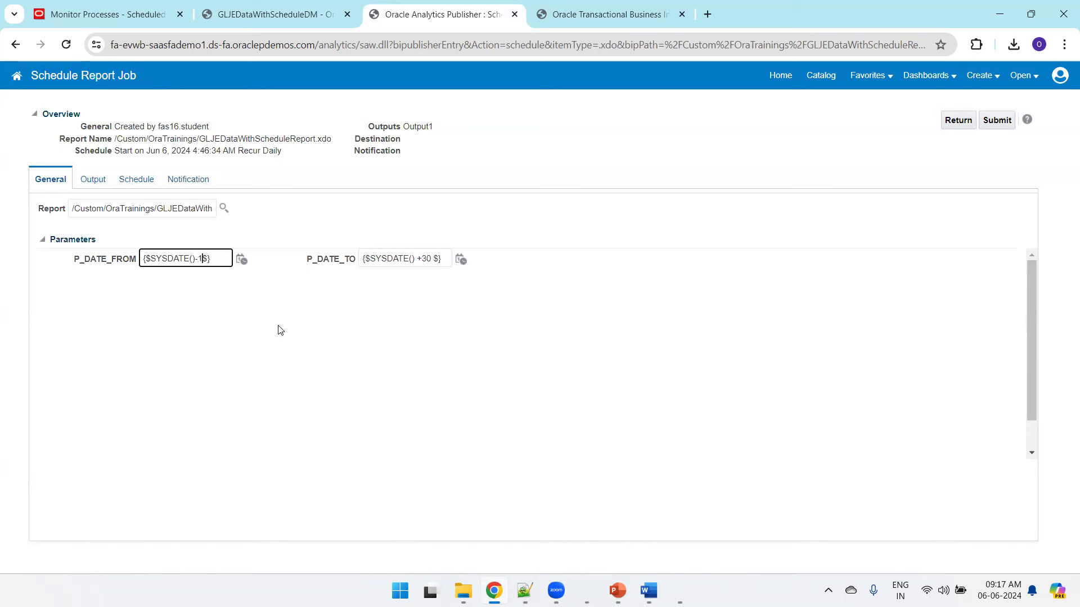
left_click(428, 258)
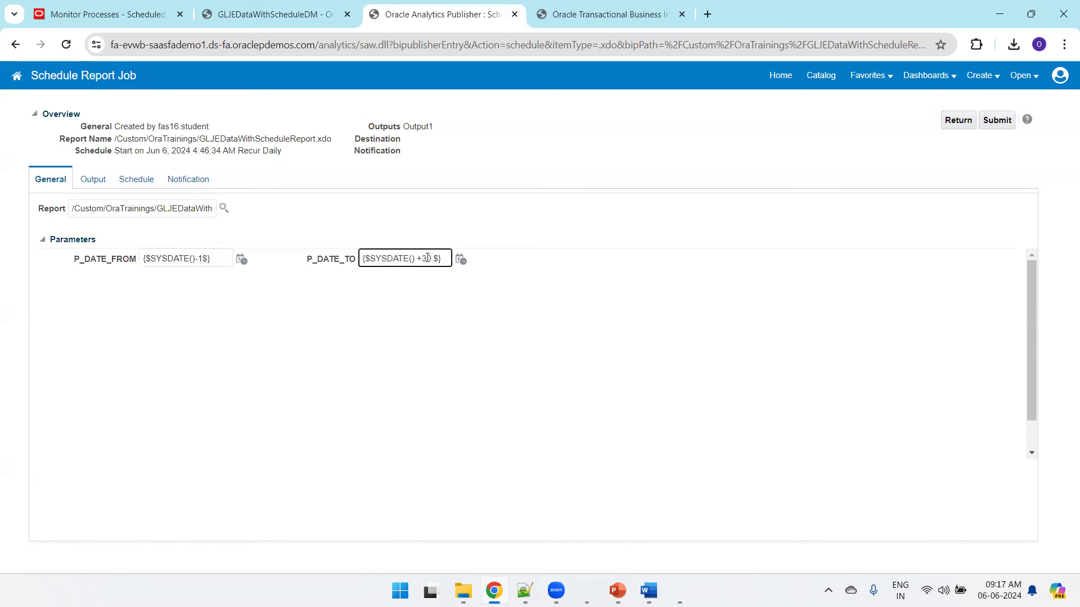
key("BackSpace")
key("BackSpace")
key("BackSpace")
key("BackSpace")
Step: Enable email notification for the job for all report outcomes and enter the recipient's email address
left_click(128, 179)
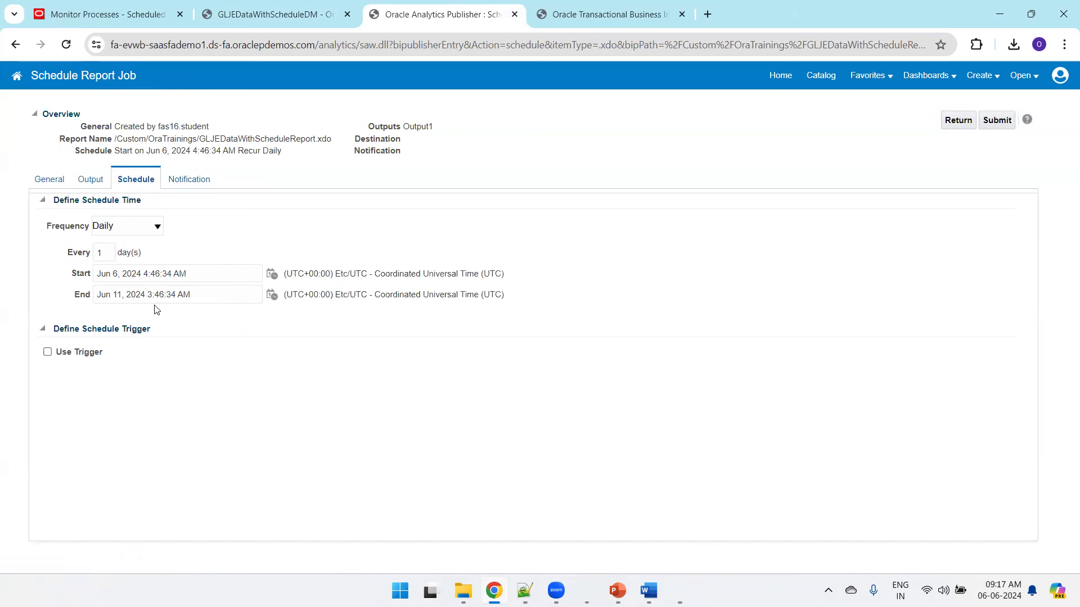
left_click(187, 180)
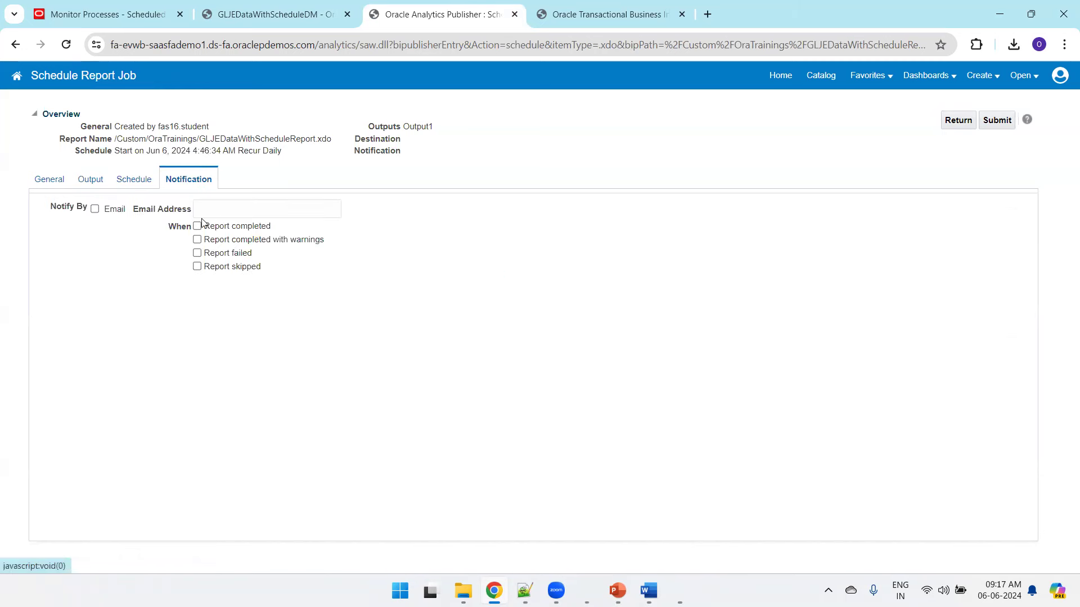
left_click(241, 209)
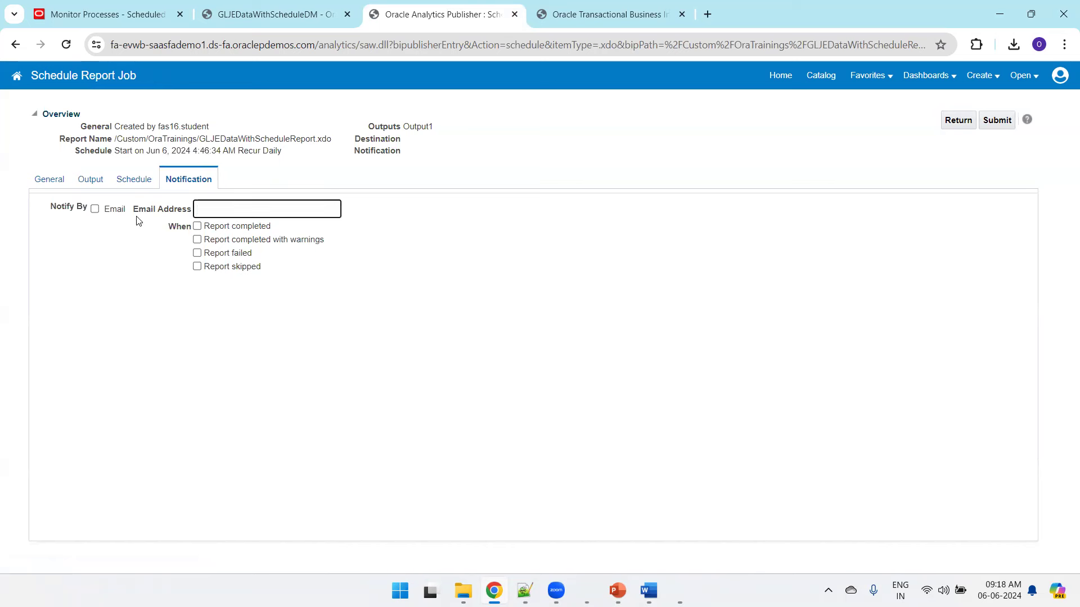
left_click(96, 209)
left_click(220, 209)
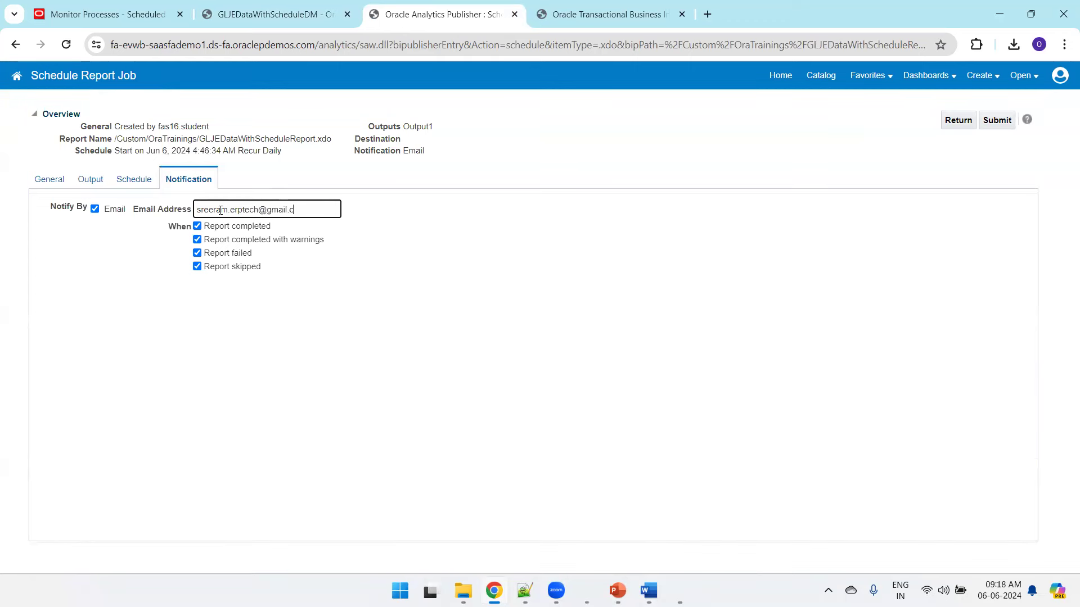
Step: Submit the scheduled job with the report job name "GL Journal Report - Daily"
left_click(995, 122)
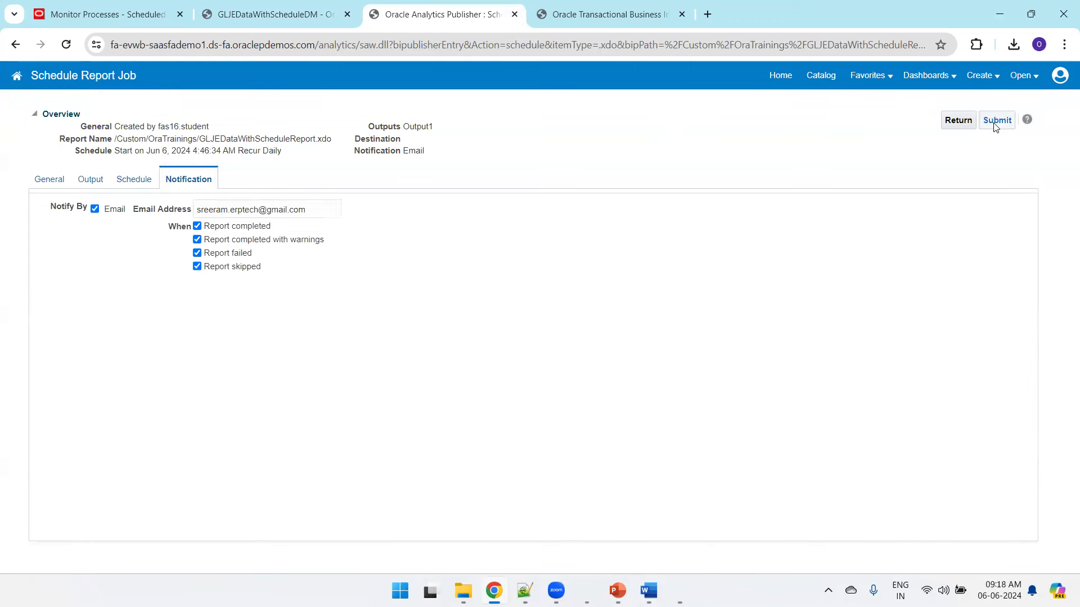
left_click(462, 383)
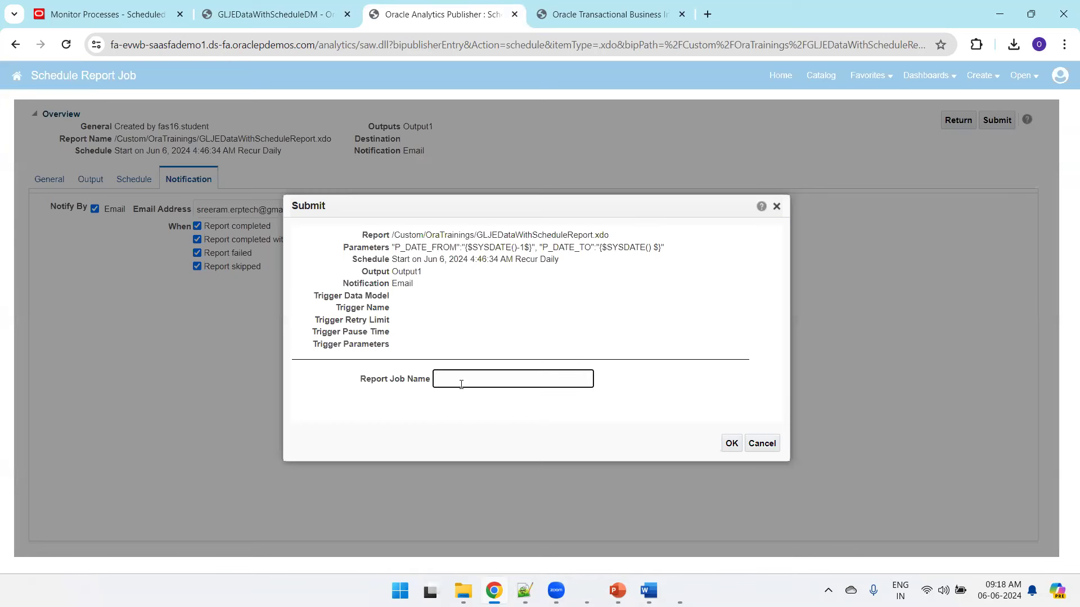
type("GL Journal Report - Daily")
left_click(732, 443)
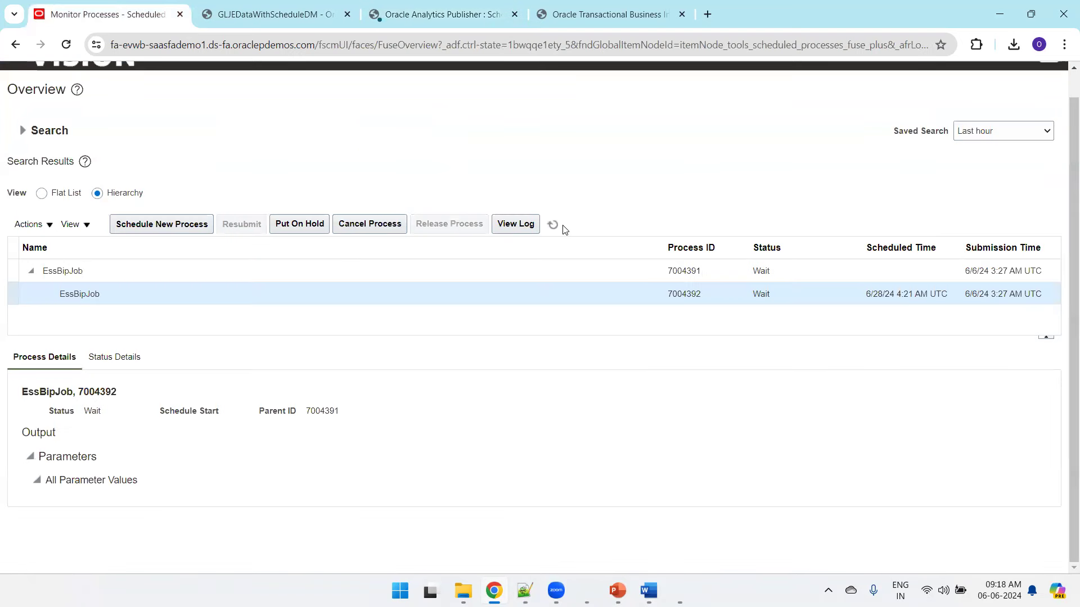
Step: On the Monitor Processes page, refresh the process list and expand the newest EssBipJob to inspect its child process
left_click(553, 225)
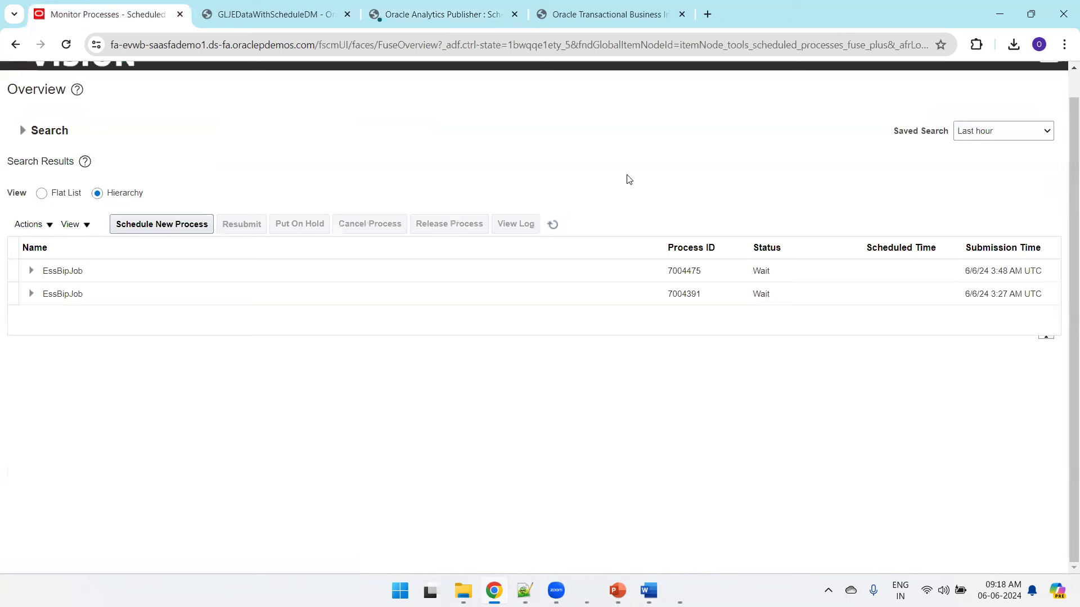
left_click(31, 271)
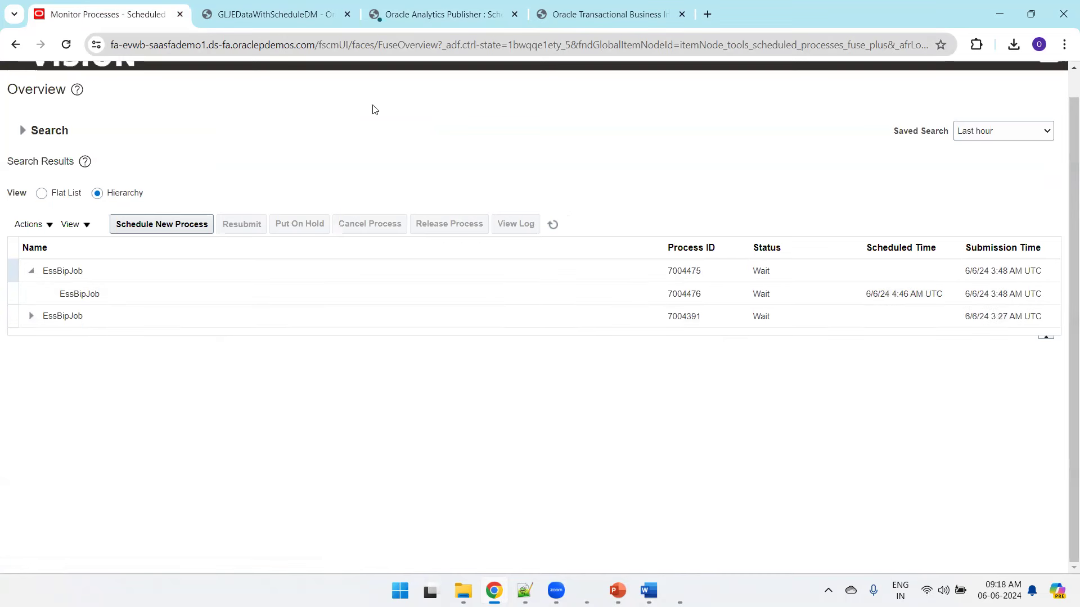
Step: Return from the schedule page to the catalog and search the report jobs of GLJEDataWithScheduleReport
left_click(445, 14)
left_click(652, 132)
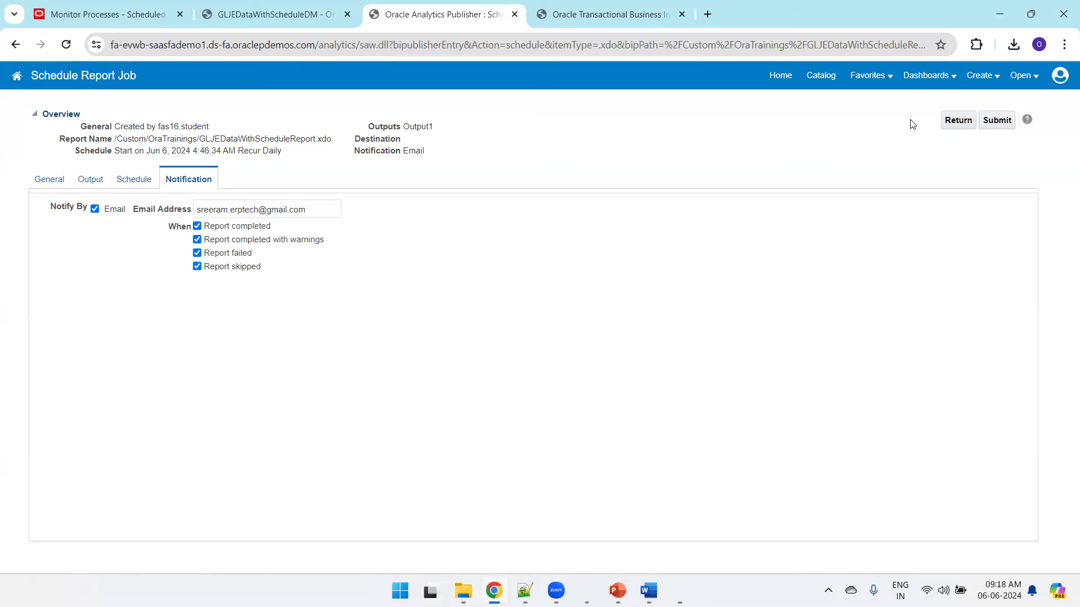
left_click(963, 126)
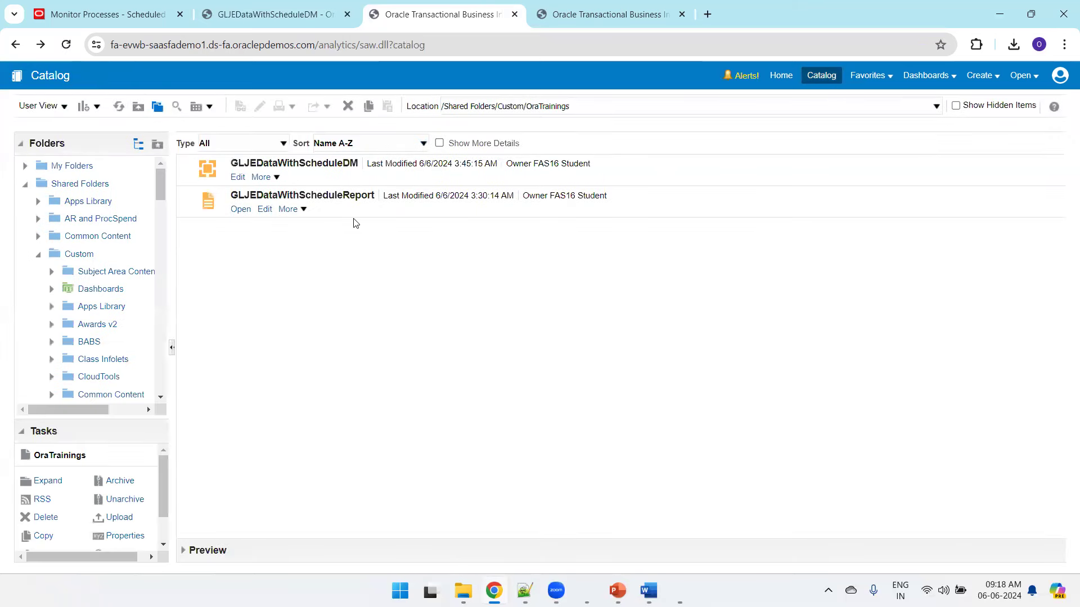
left_click(303, 210)
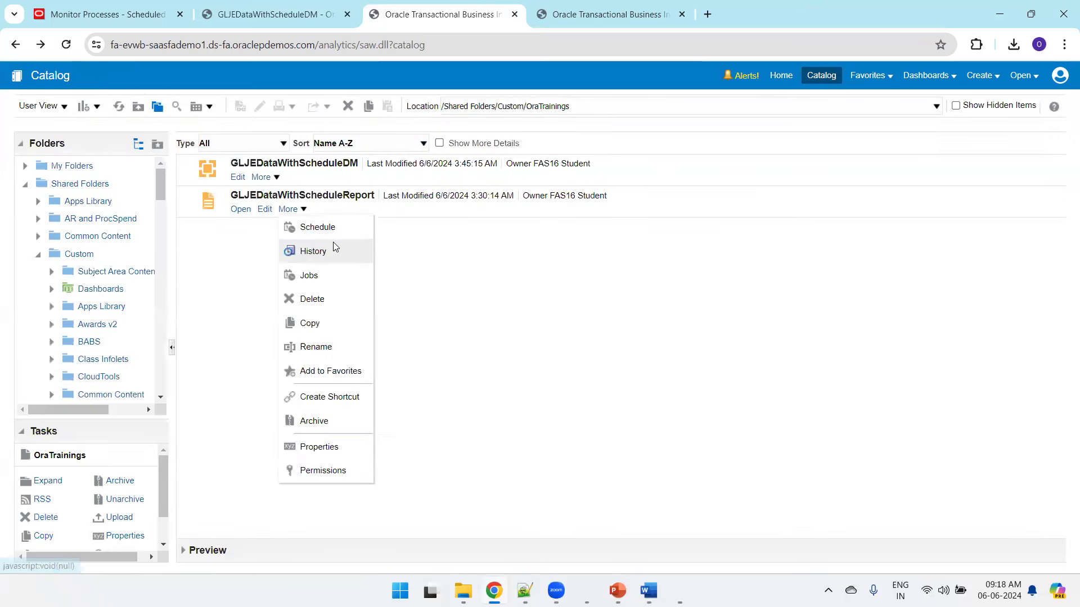
left_click(321, 273)
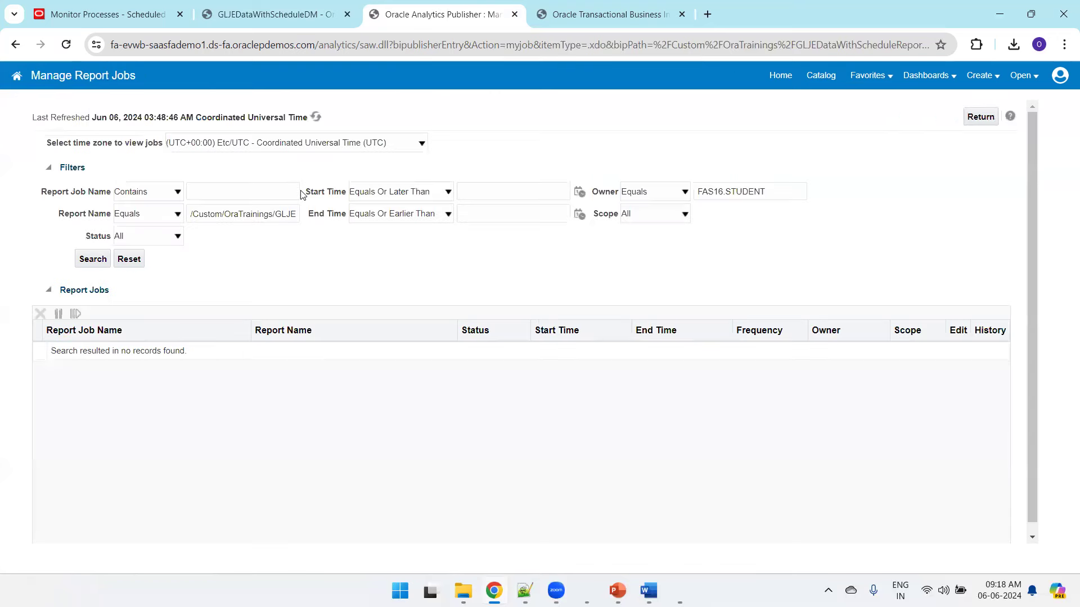
left_click(102, 256)
Step: Go back to the catalog and open the job history of GLJEDataWithScheduleReport
left_click(979, 119)
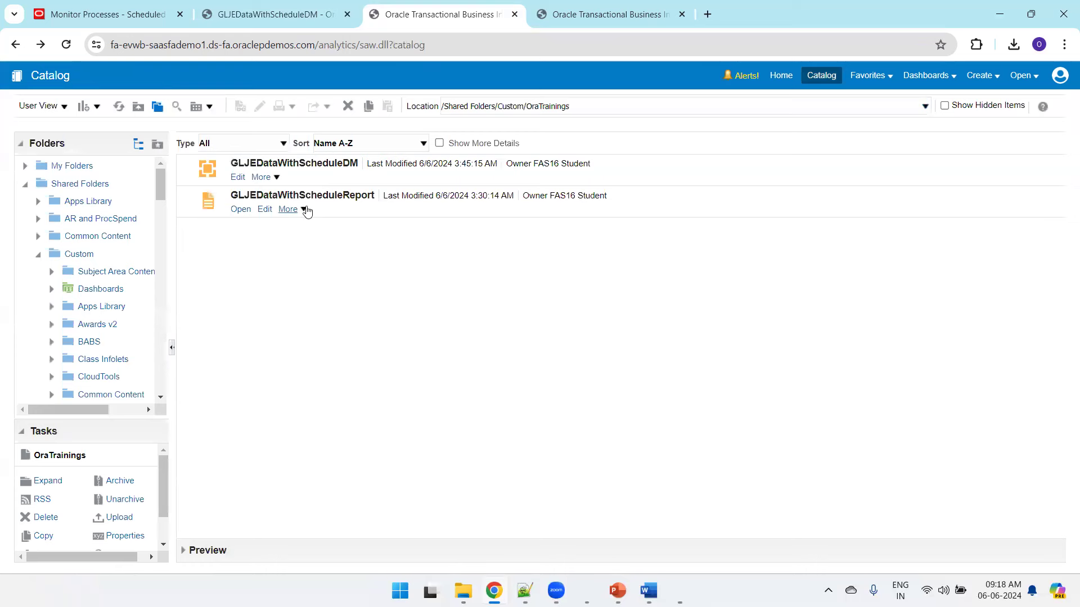
left_click(303, 209)
left_click(311, 251)
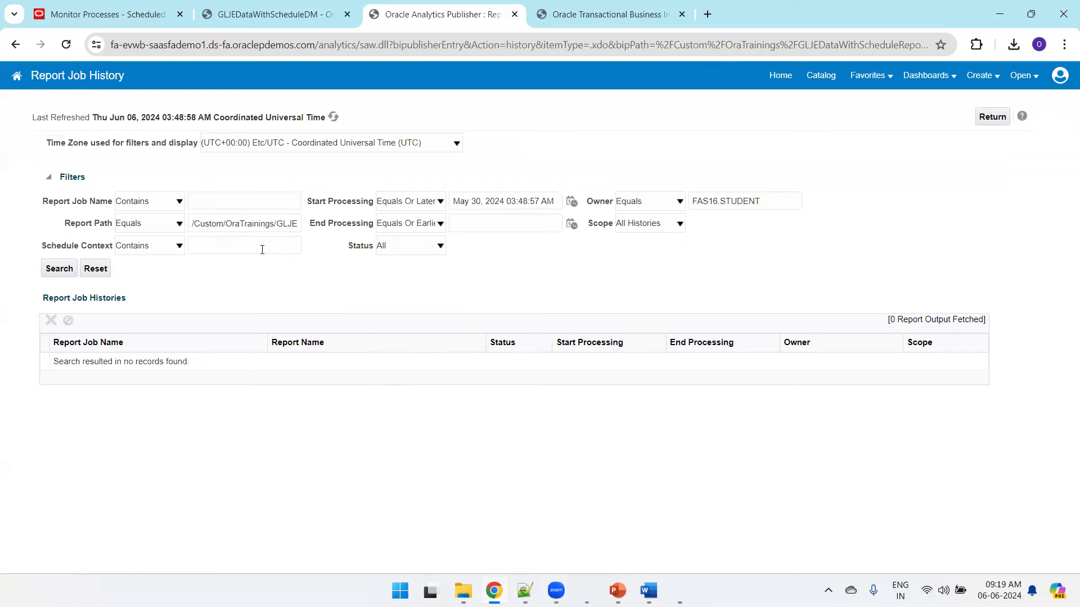
Step: Check the "How to check the schedule ?" slide in the PowerPoint slide show, and return to the browser
left_click(617, 590)
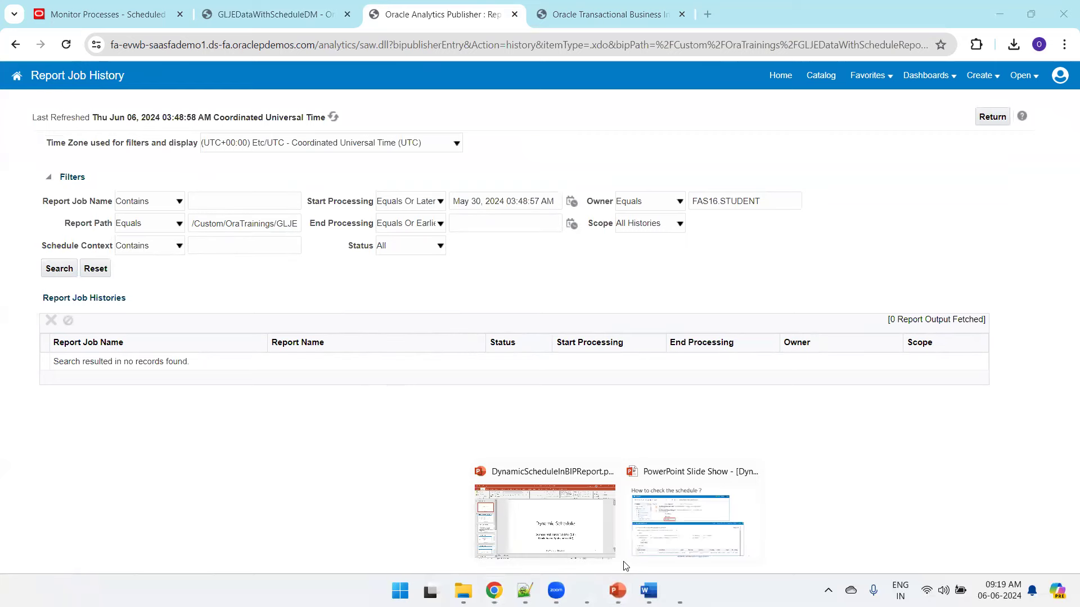
left_click(659, 538)
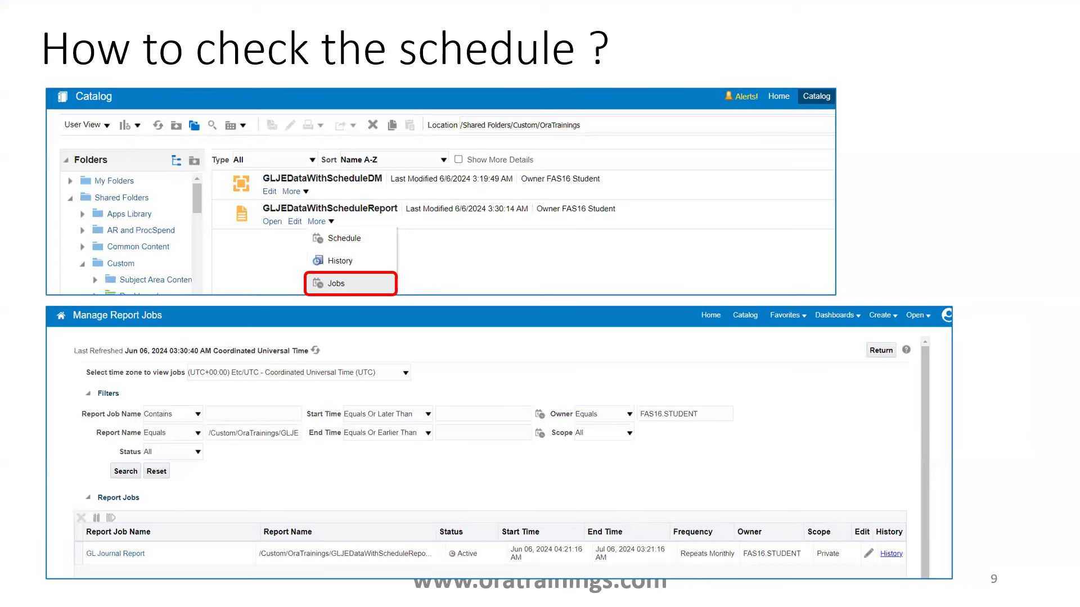
key("alt+Tab")
Step: From the catalog, reopen the job management page for GLJEDataWithScheduleReport and list its scheduled jobs
left_click(814, 73)
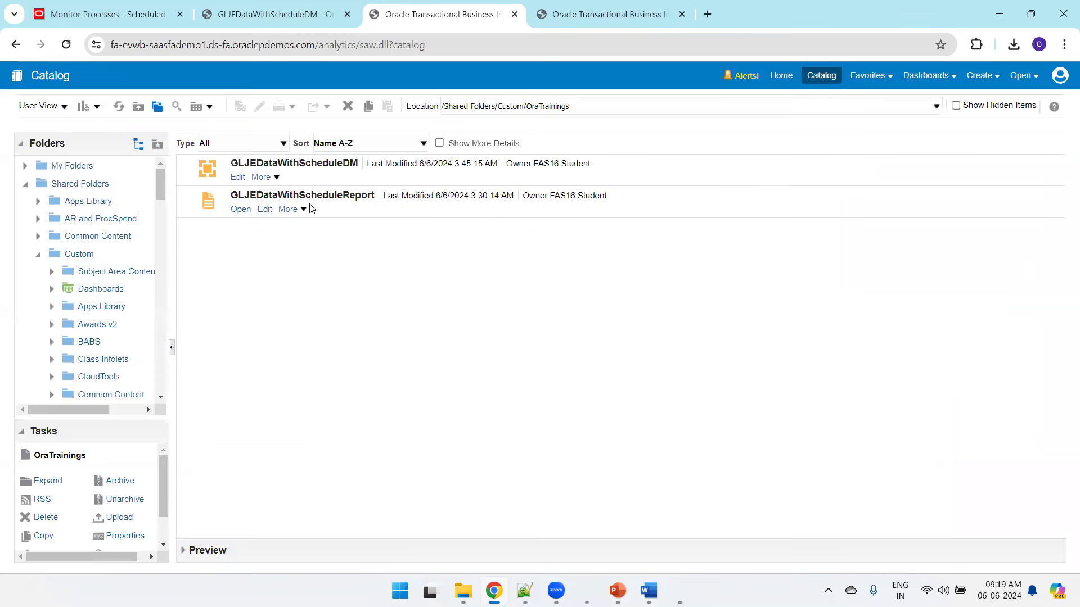
left_click(304, 209)
left_click(329, 275)
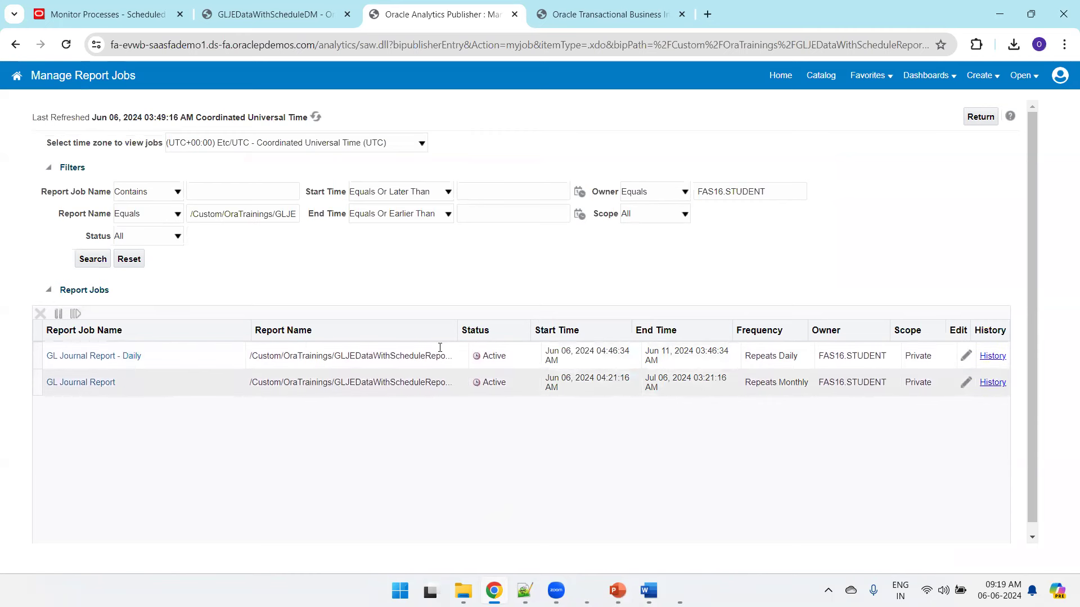
Step: Review the details and date parameters of the "GL Journal Report - Daily" job, and list the report jobs again
left_click(126, 356)
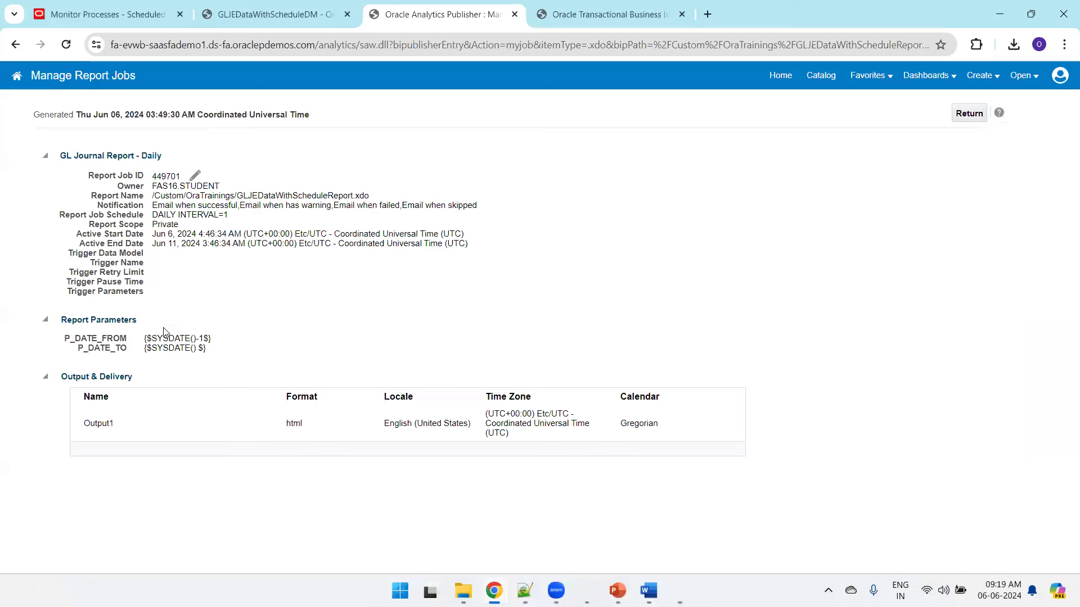
left_click(969, 113)
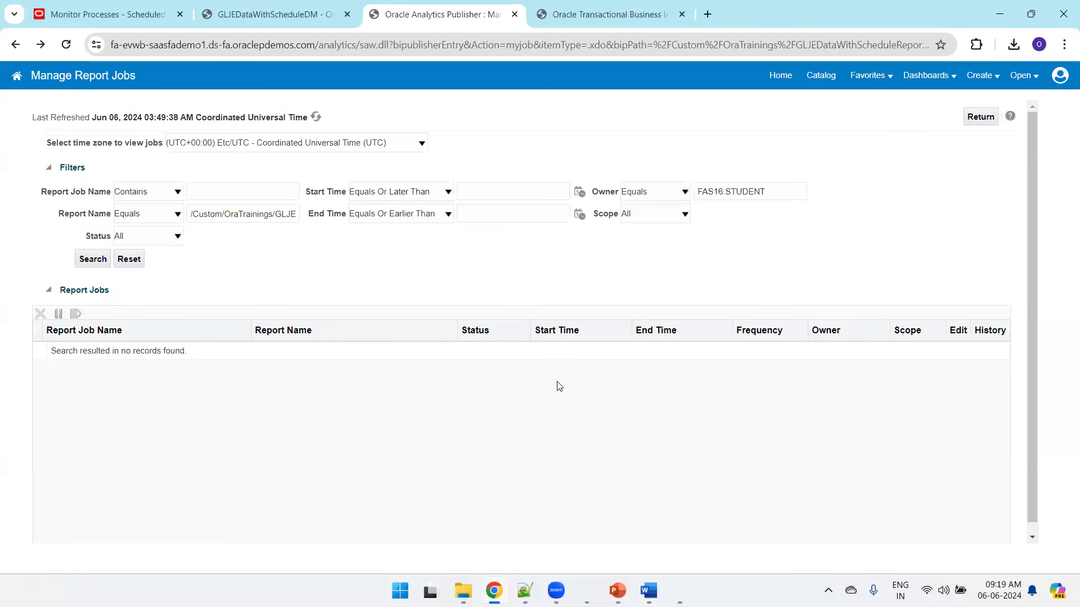
left_click(95, 265)
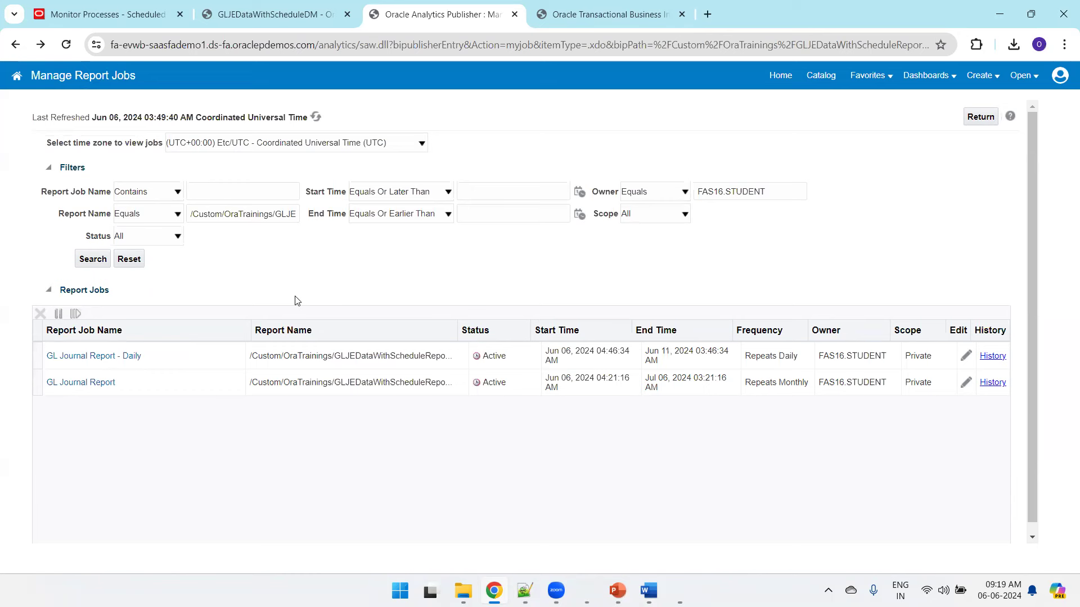
Step: Switch to the GLJEDataWithScheduleDM data model and load its data in table view
left_click(262, 13)
left_click(282, 219)
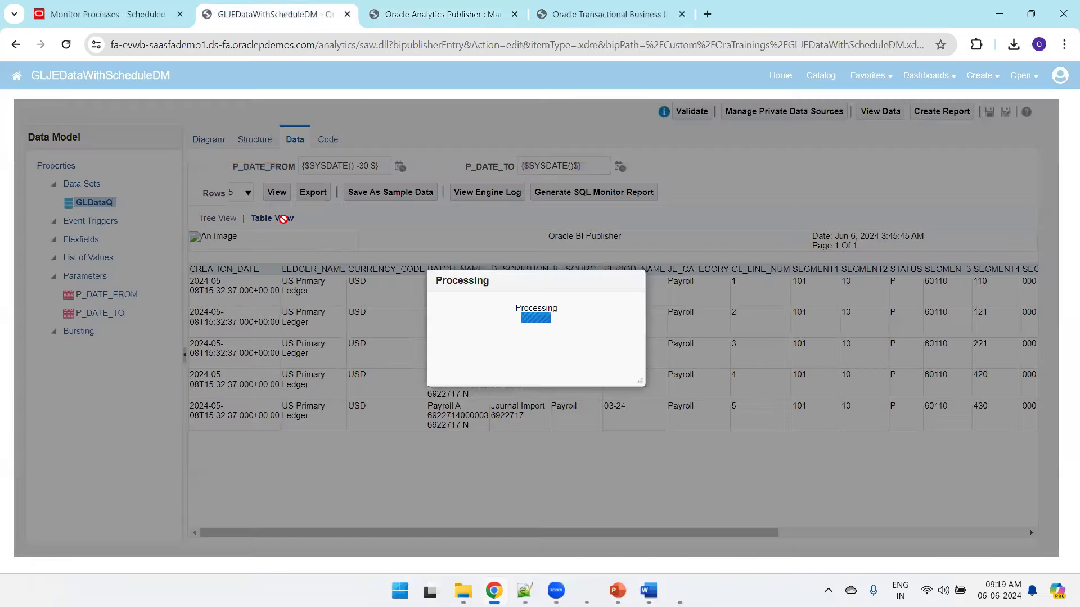